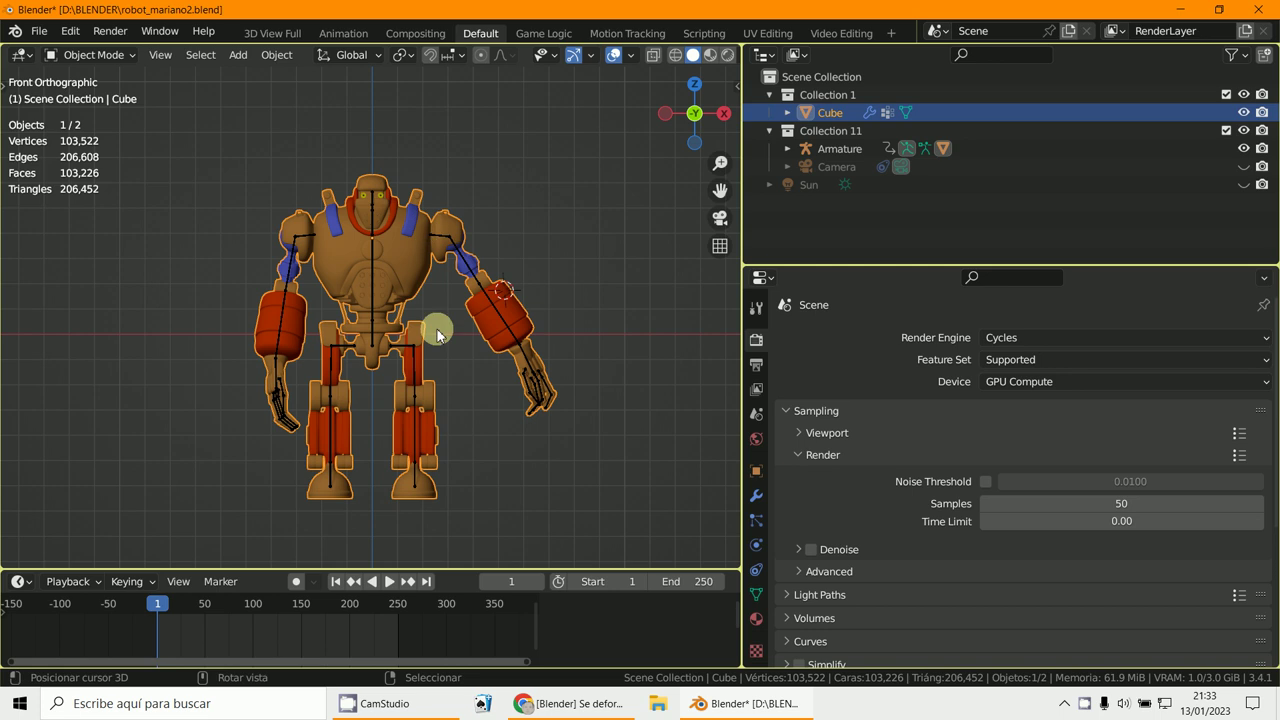
Remove the Subdivision and Armature modifiers from the Cube robot mesh
click(757, 497)
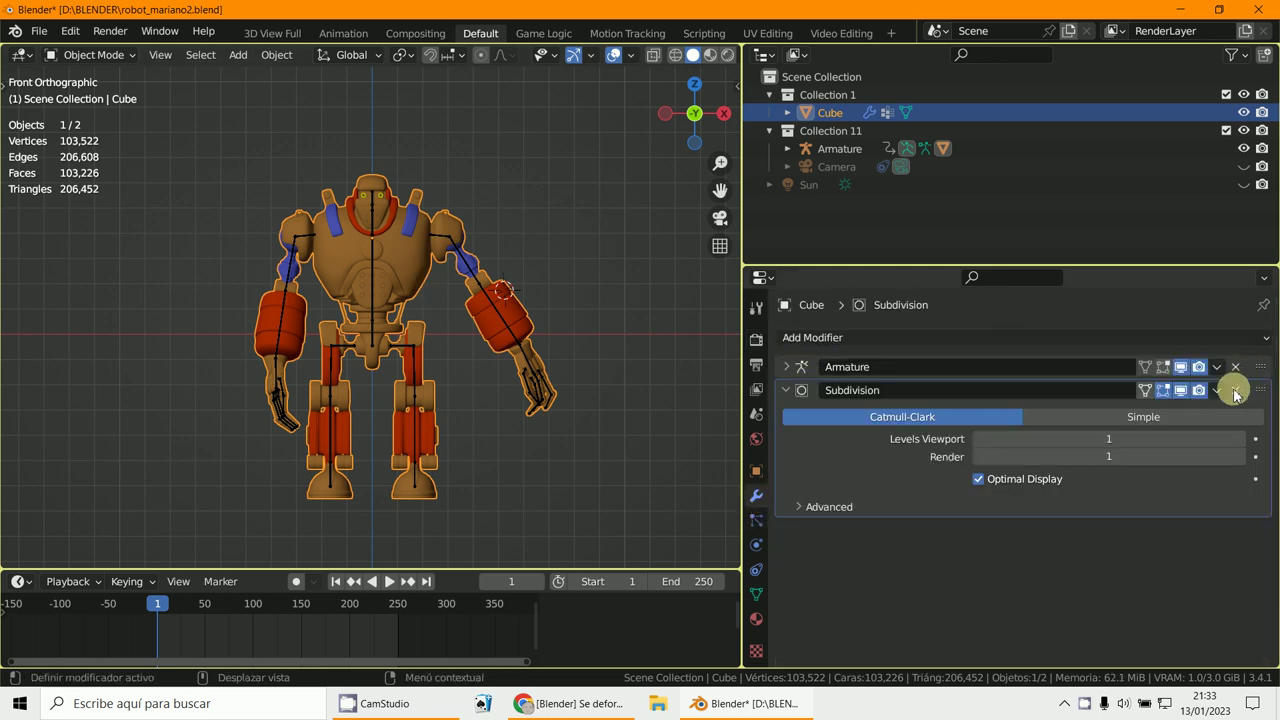
click(1235, 390)
click(1236, 367)
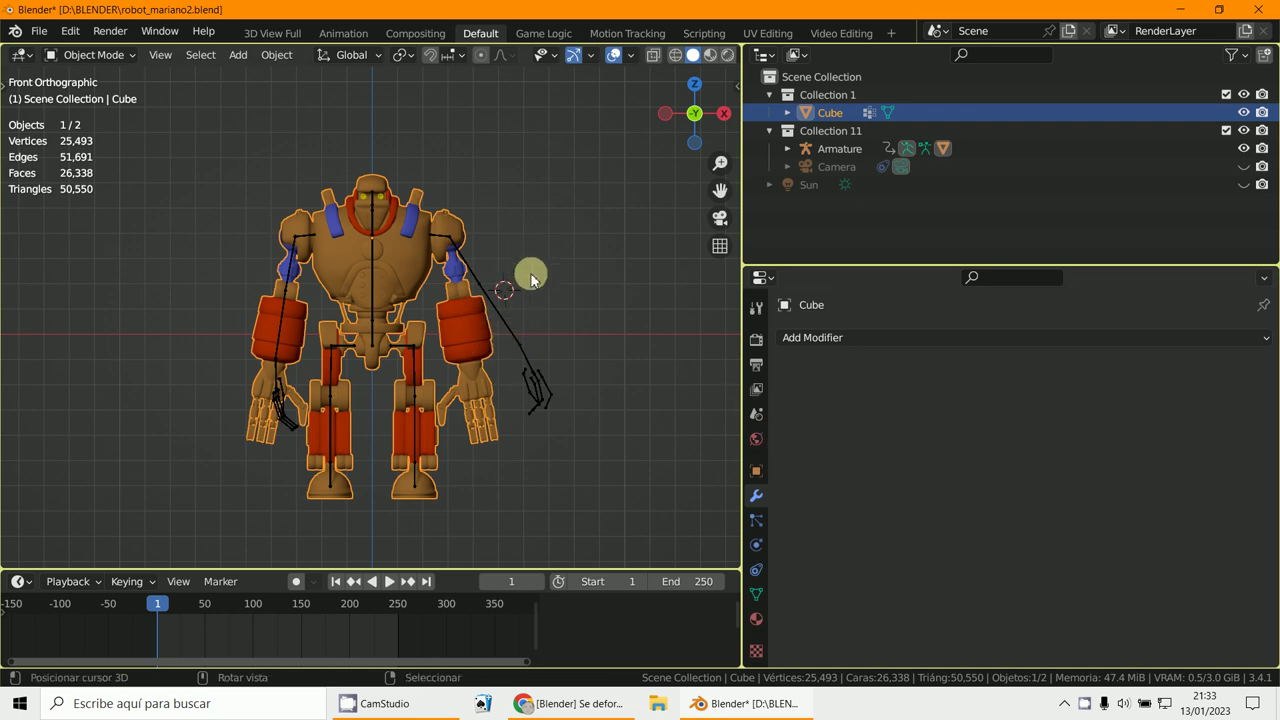
scroll(529, 272, down, 4)
scroll(529, 272, up, 3)
scroll(529, 272, up, 1)
Clear the Armature parent from the Cube object's relations
click(756, 471)
click(779, 366)
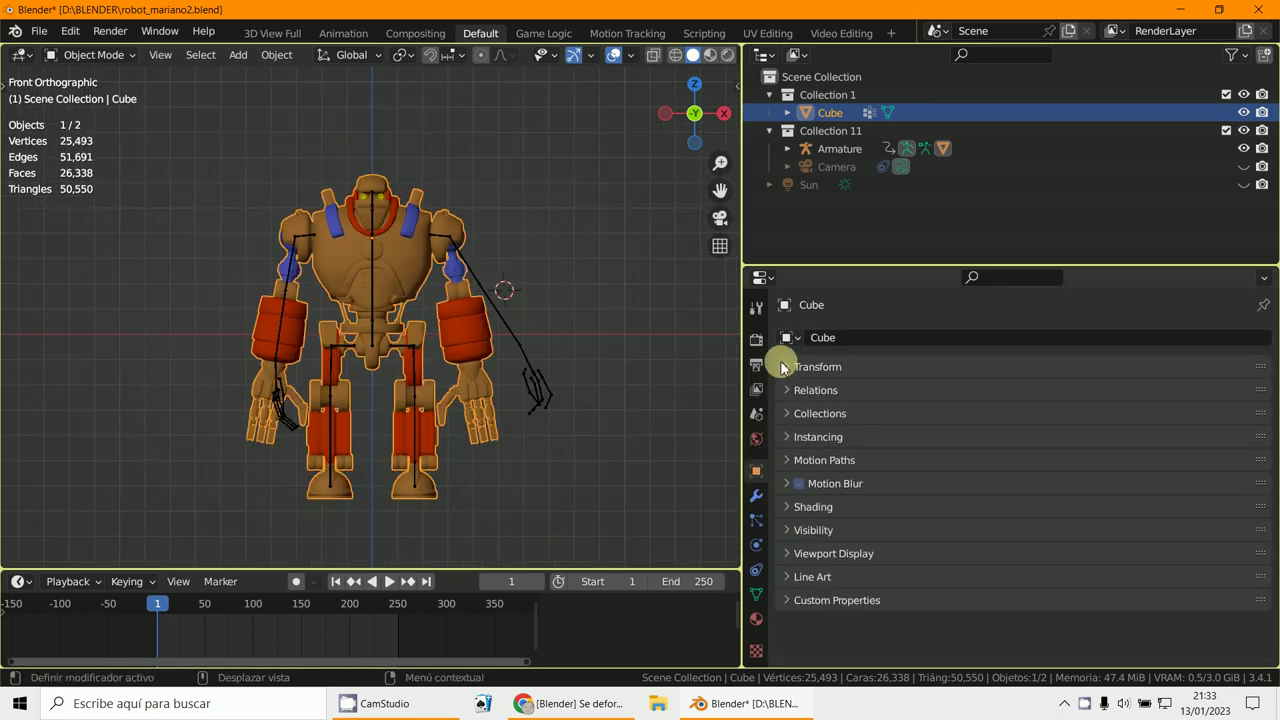
click(782, 389)
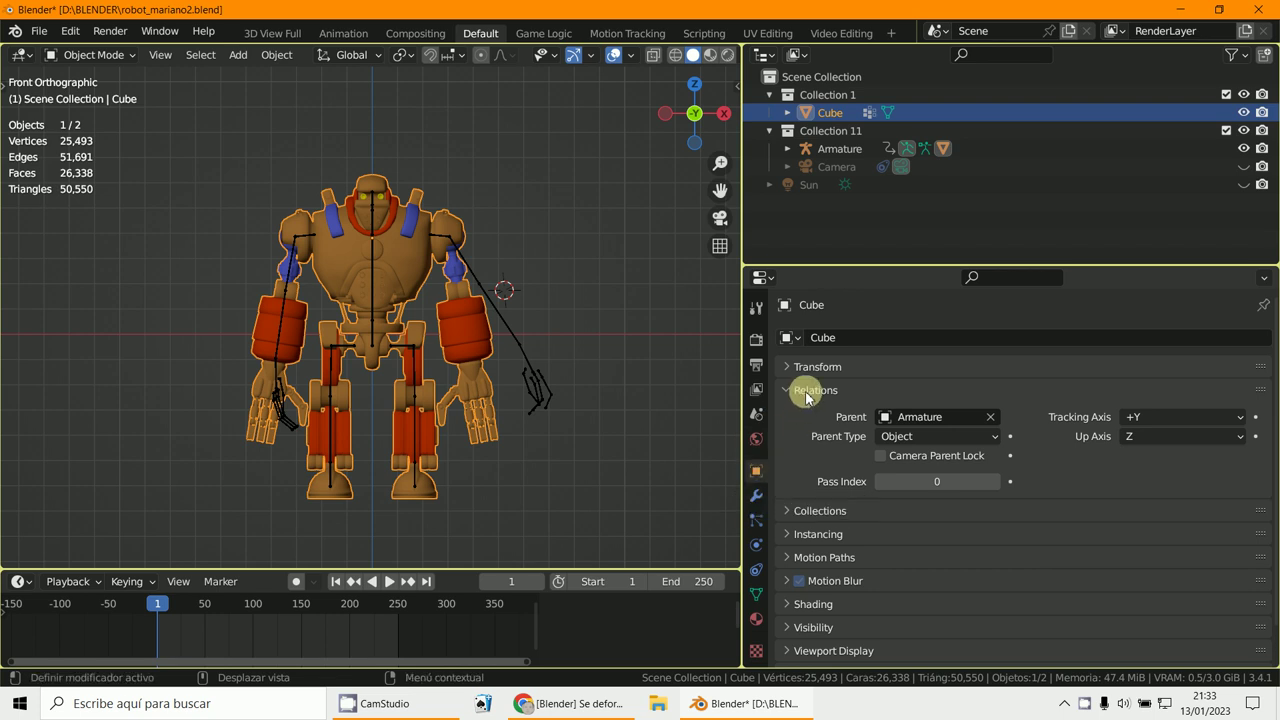
click(989, 418)
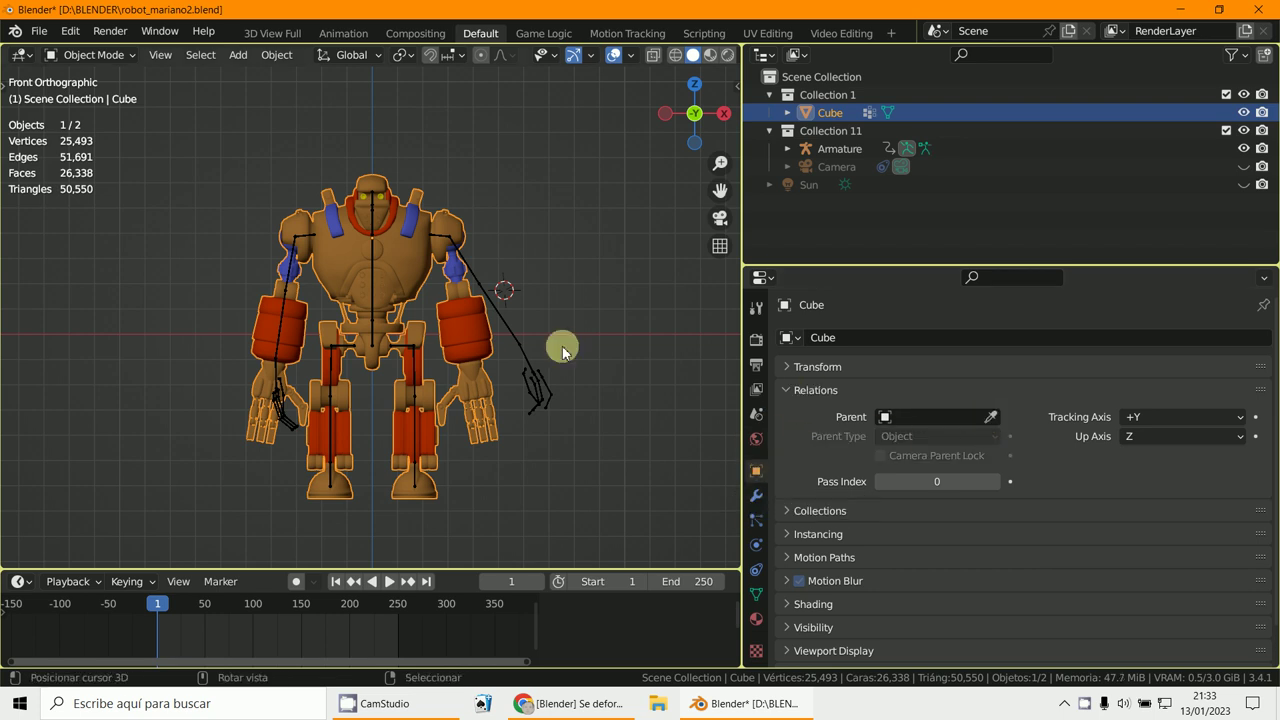
Examine where the robot mesh's origin lies relative to its chest and feet, using a trial rotation
scroll(474, 412, up, 2)
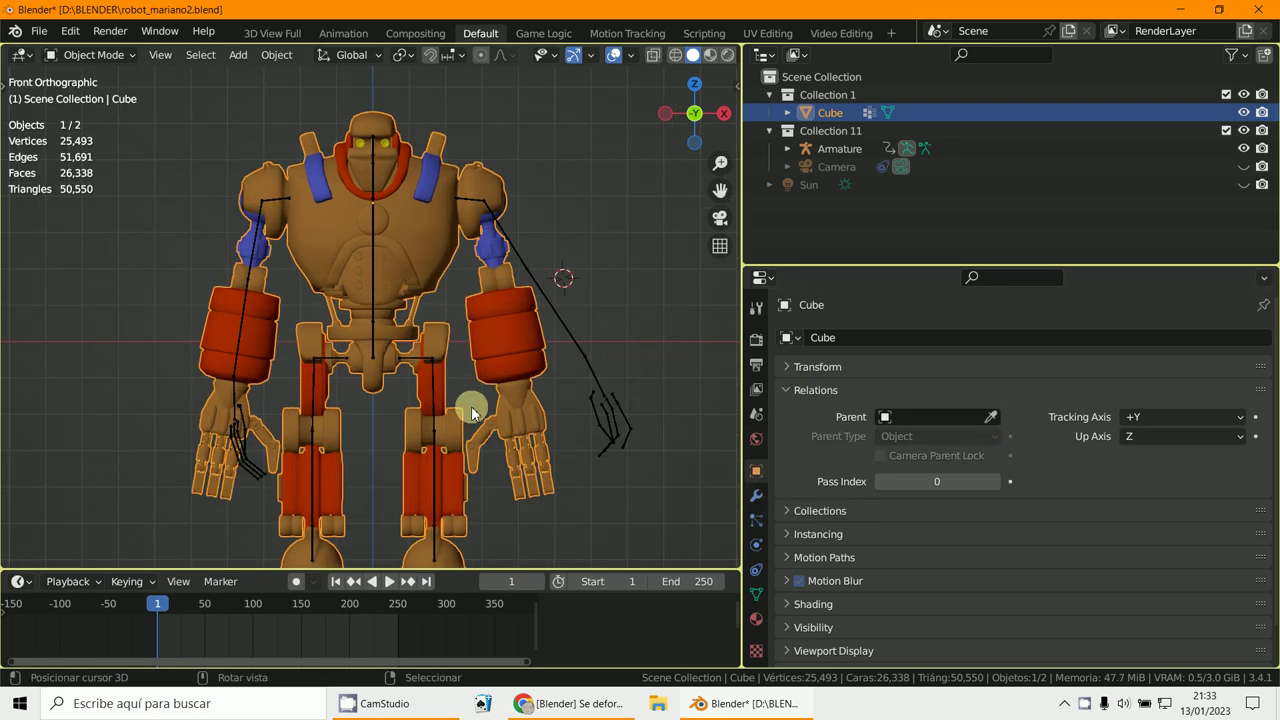
key(r)
right_click(420, 318)
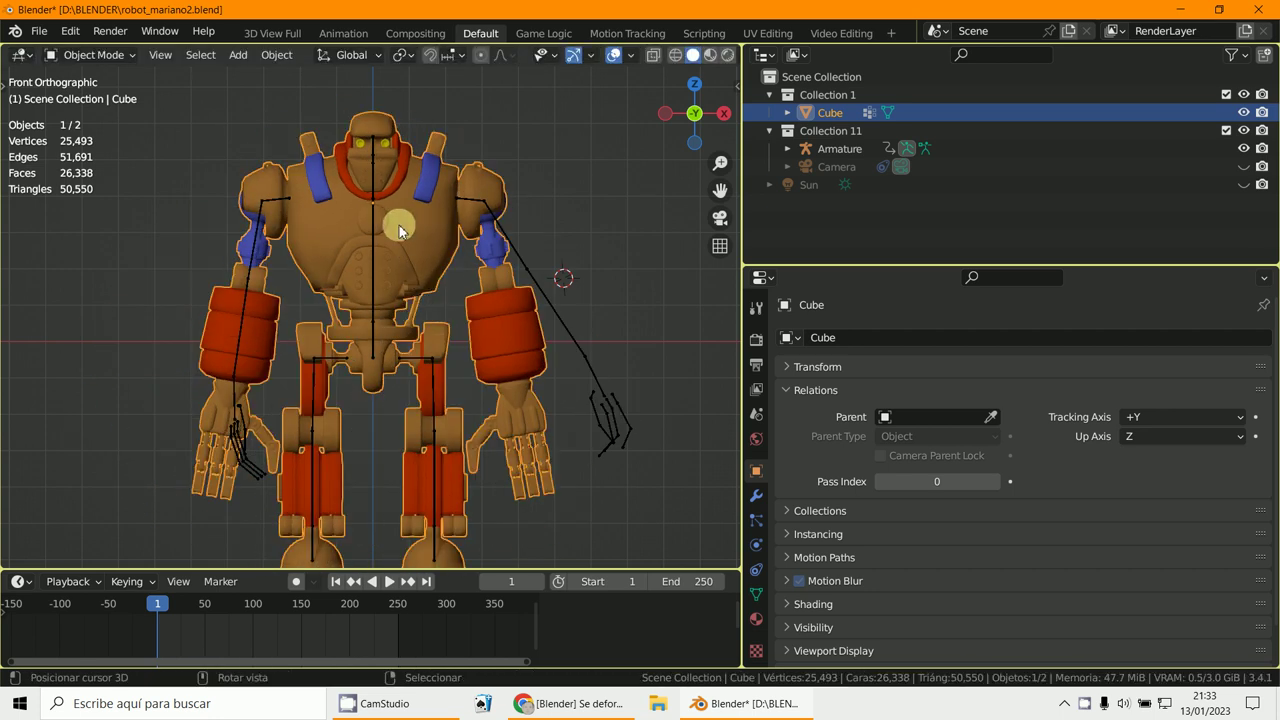
scroll(395, 285, up, 3)
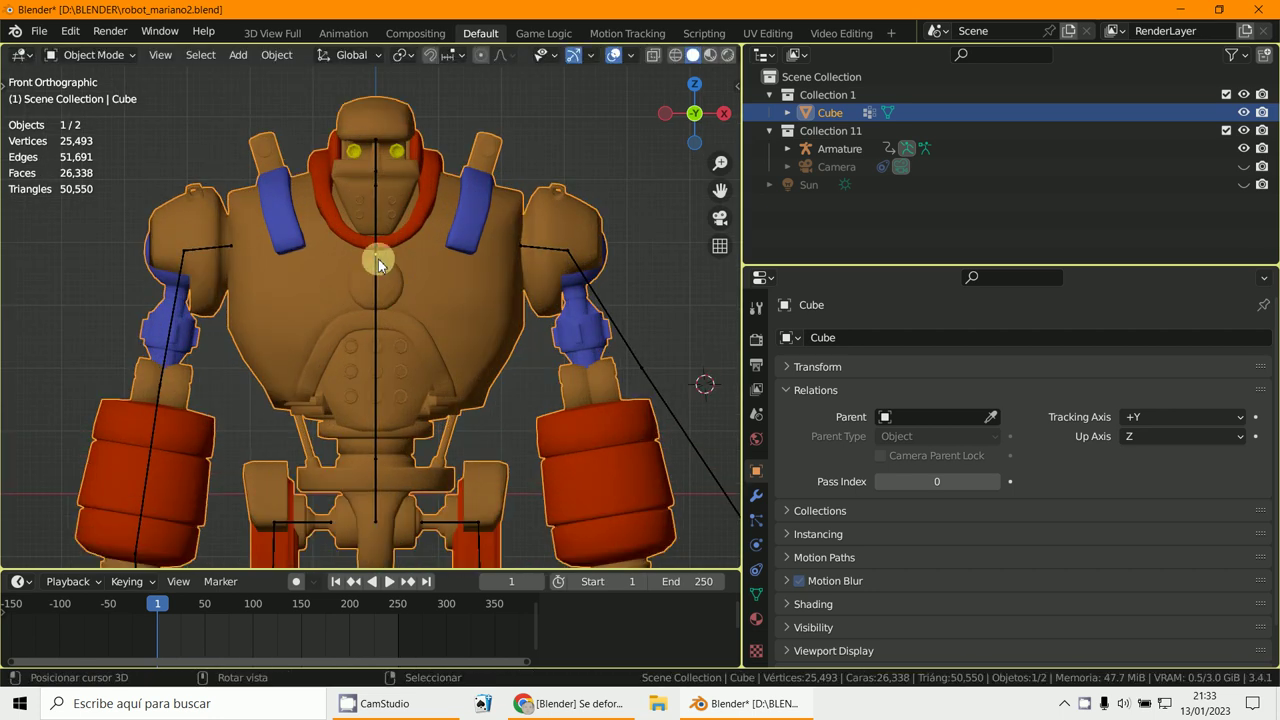
scroll(378, 262, down, 6)
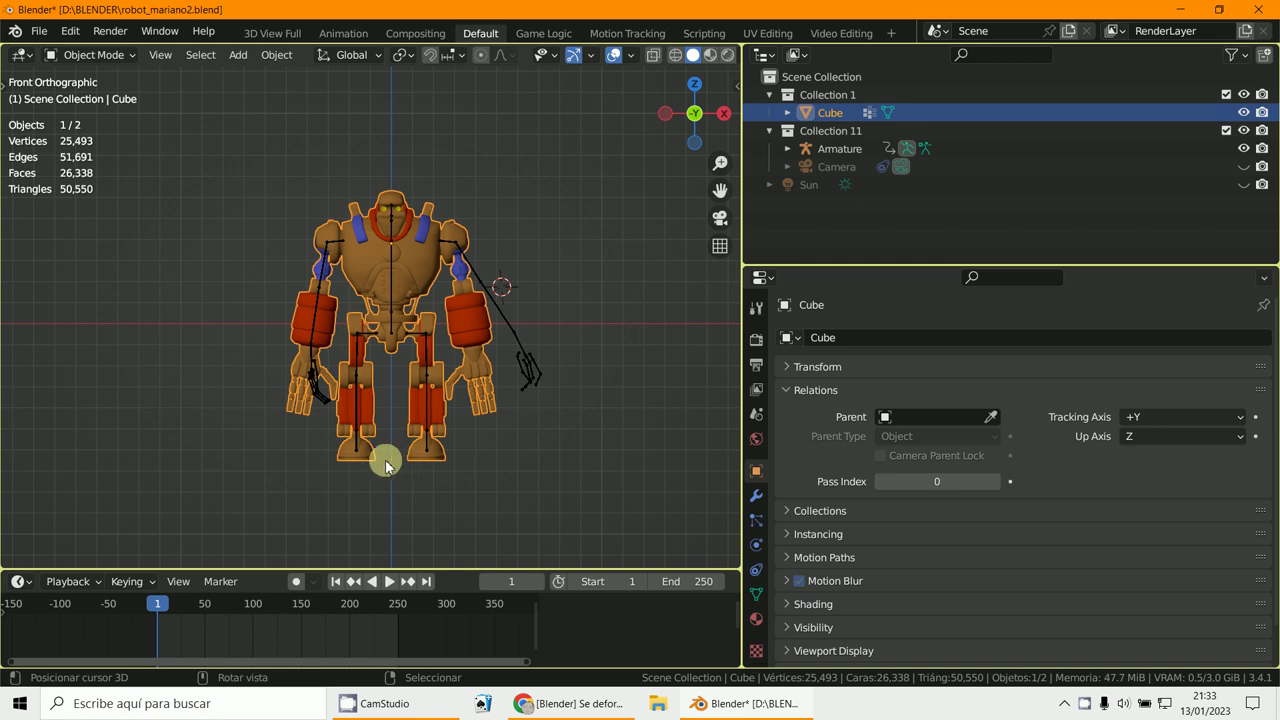
scroll(418, 300, up, 2)
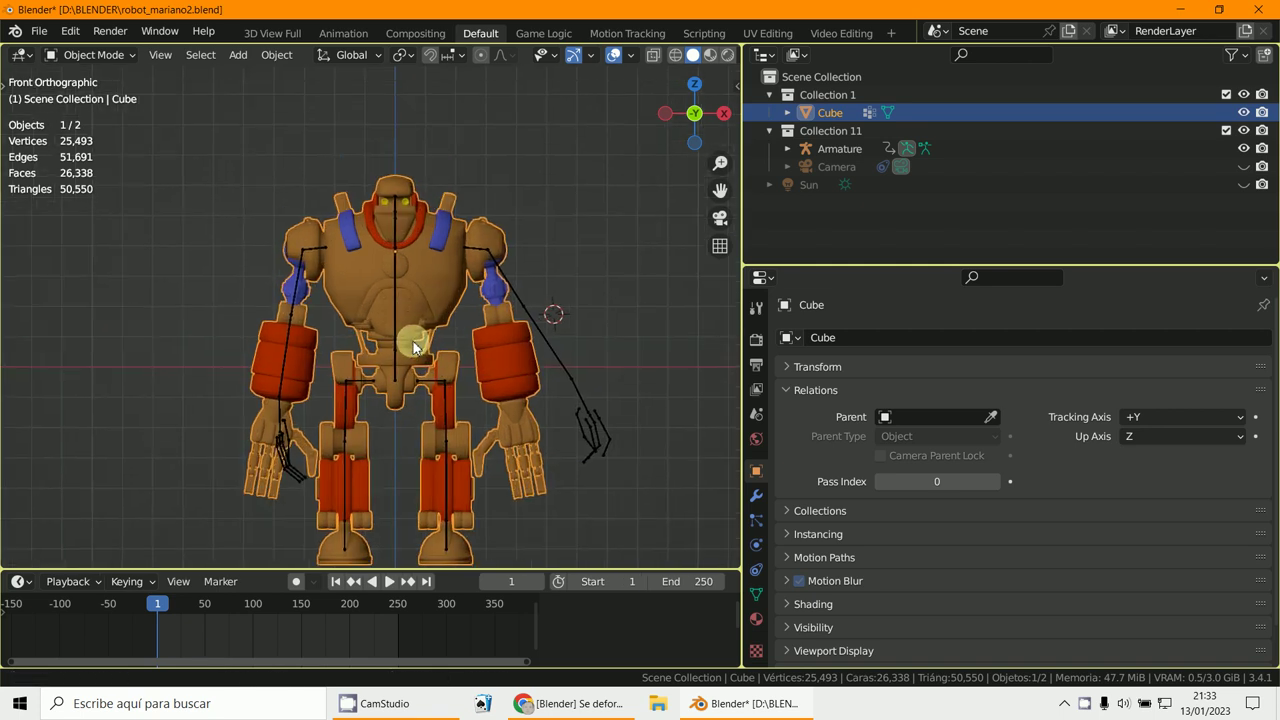
scroll(385, 408, down, 1)
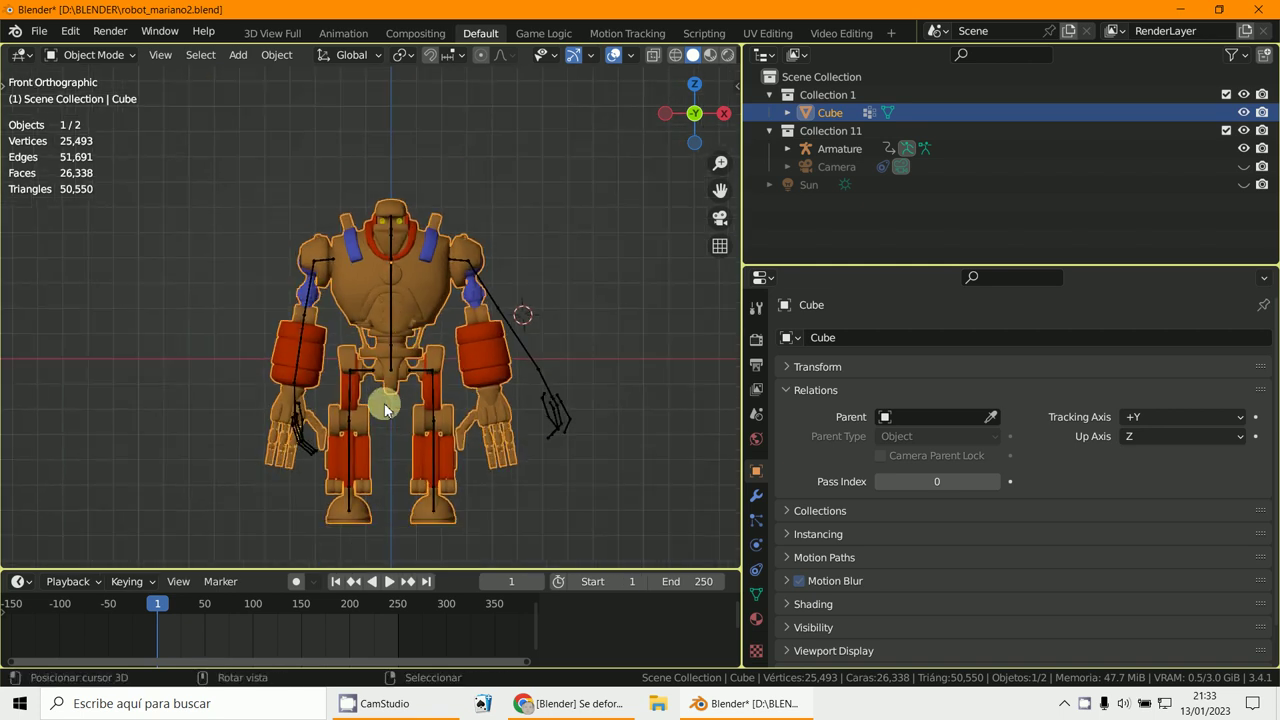
Move the robot mesh up about 6.8 units along the Z axis so its feet stand on the ground line
key(g)
key(z)
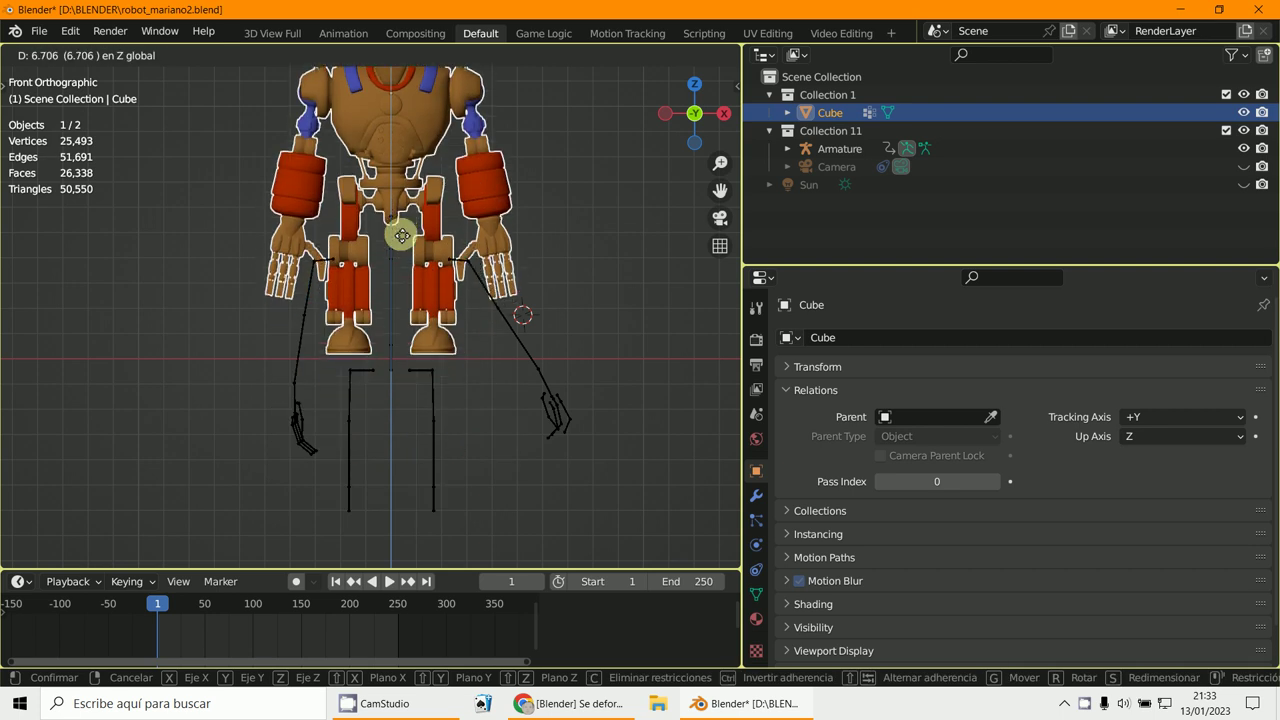
click(401, 237)
scroll(401, 238, up, 6)
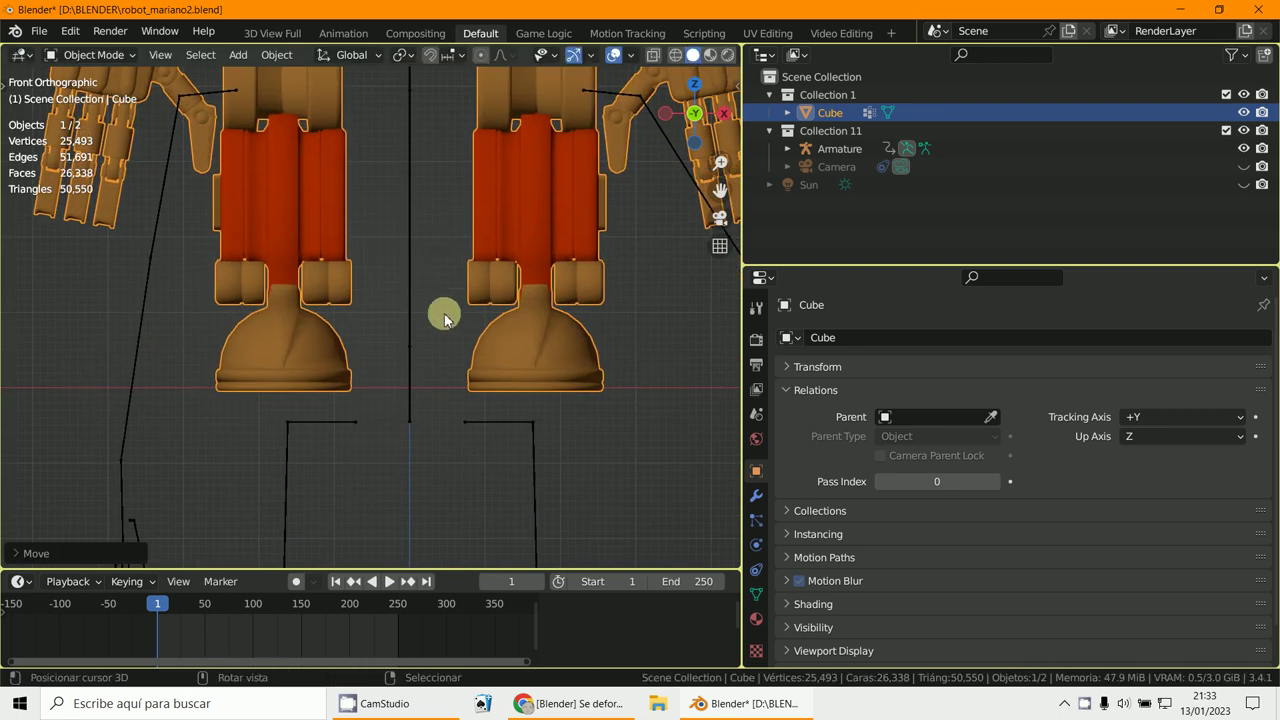
key(g)
key(z)
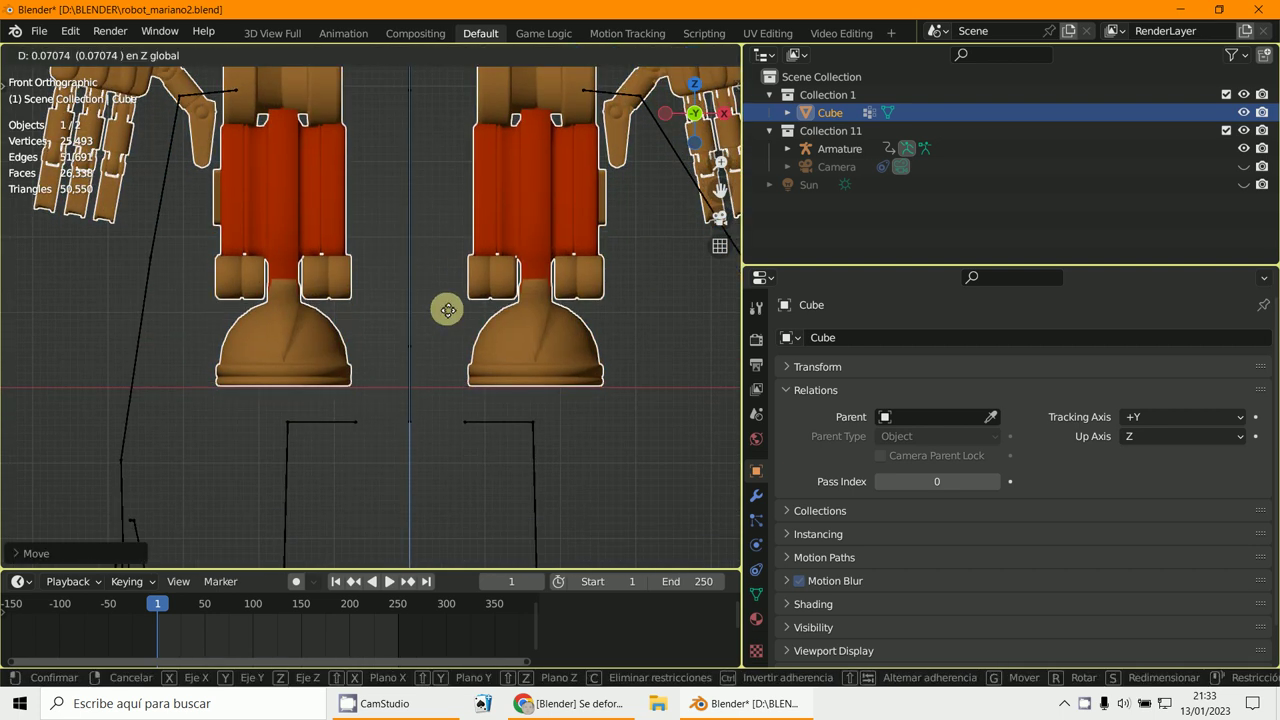
click(407, 383)
Snap the 3D cursor to the world origin between the robot's feet
mouse_move(405, 391)
middle_down()
mouse_move(394, 397)
mouse_move(405, 393)
middle_up()
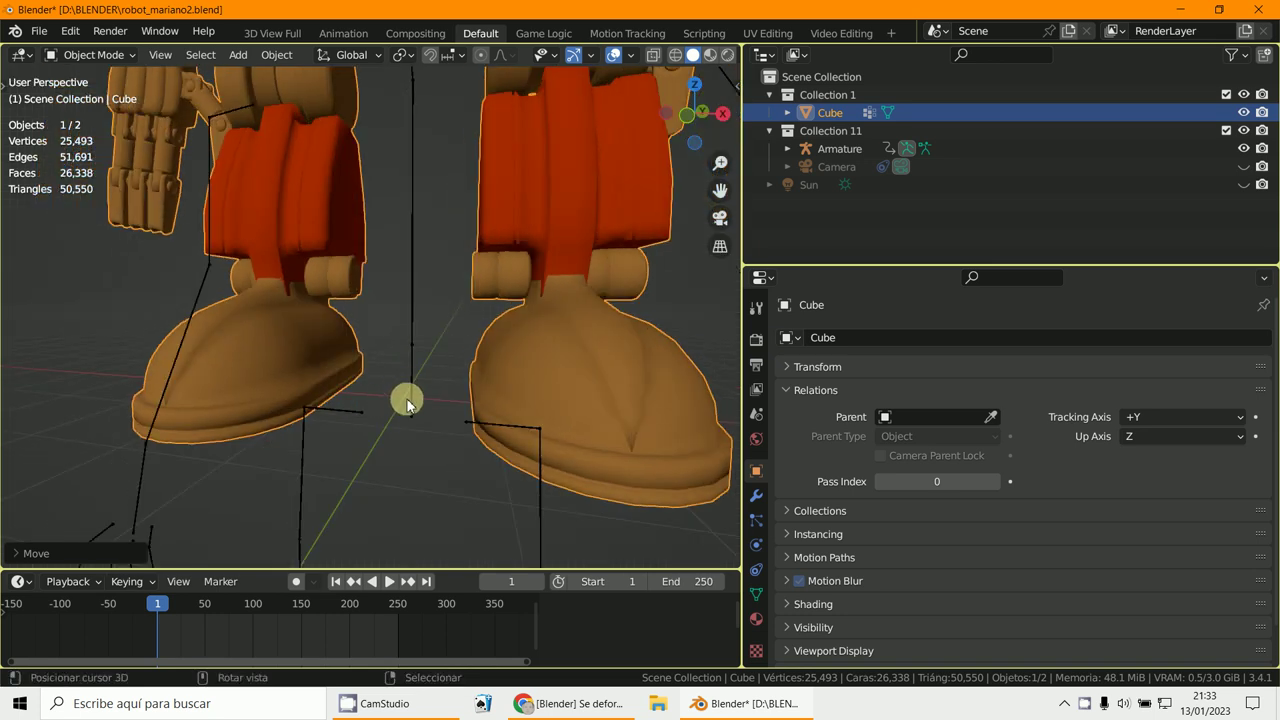
key(shift+s)
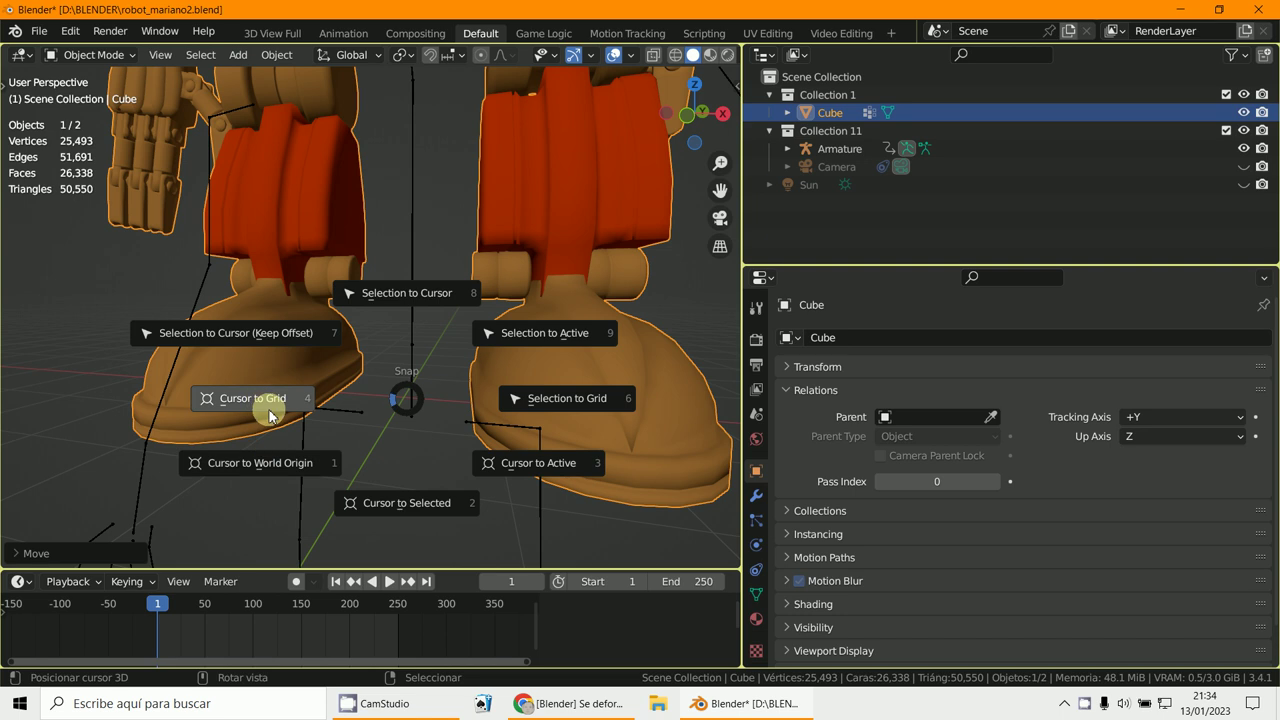
click(265, 468)
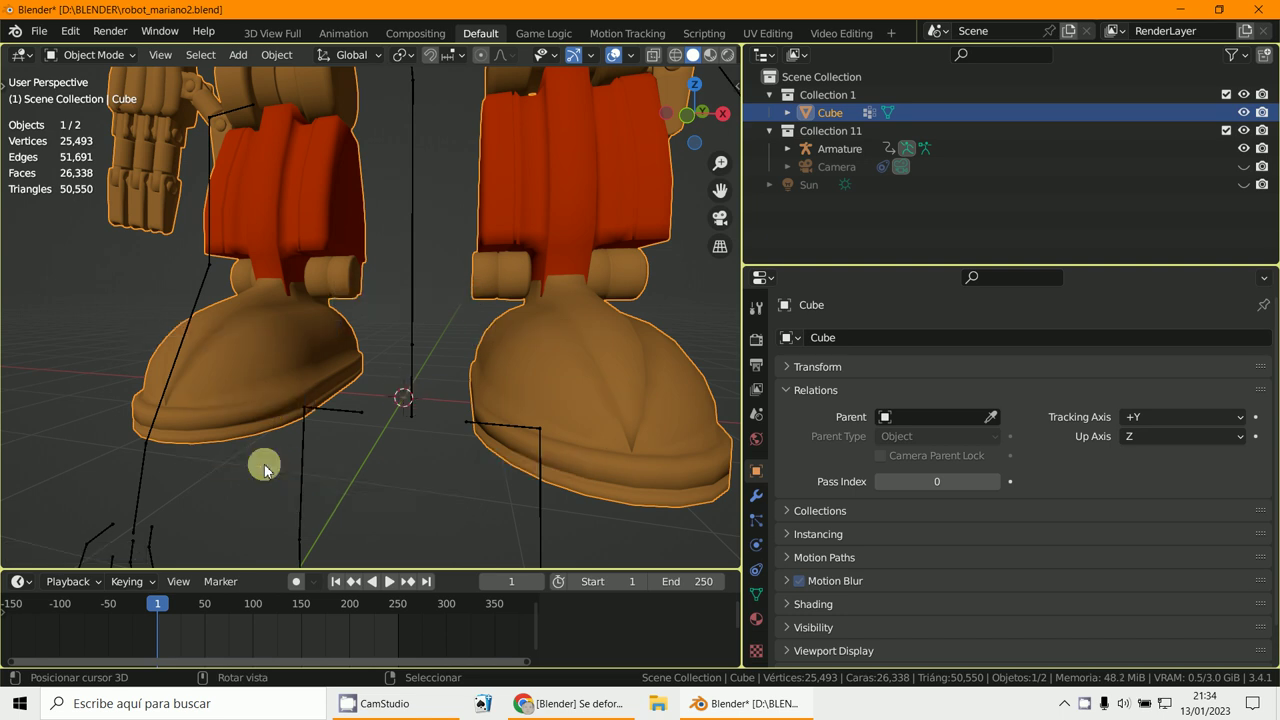
scroll(405, 430, down, 5)
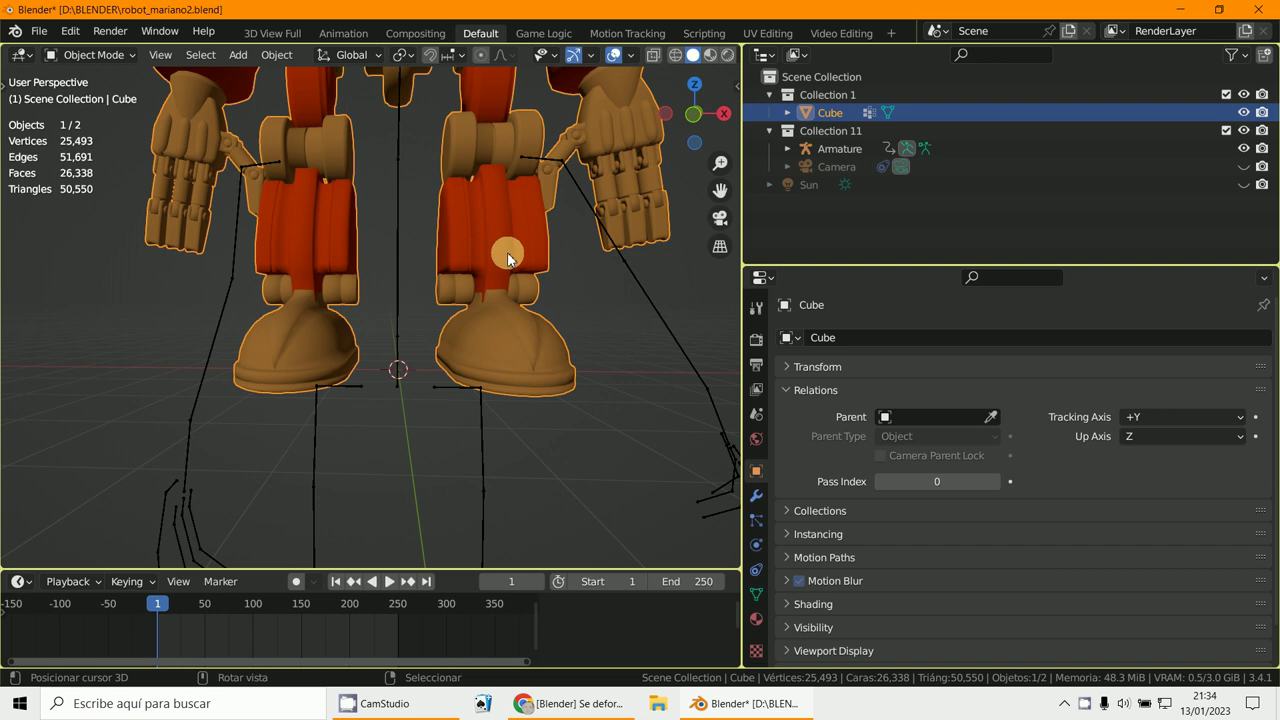
Set the robot mesh's origin to the 3D cursor and check the new pivot with a trial rotation
click(278, 57)
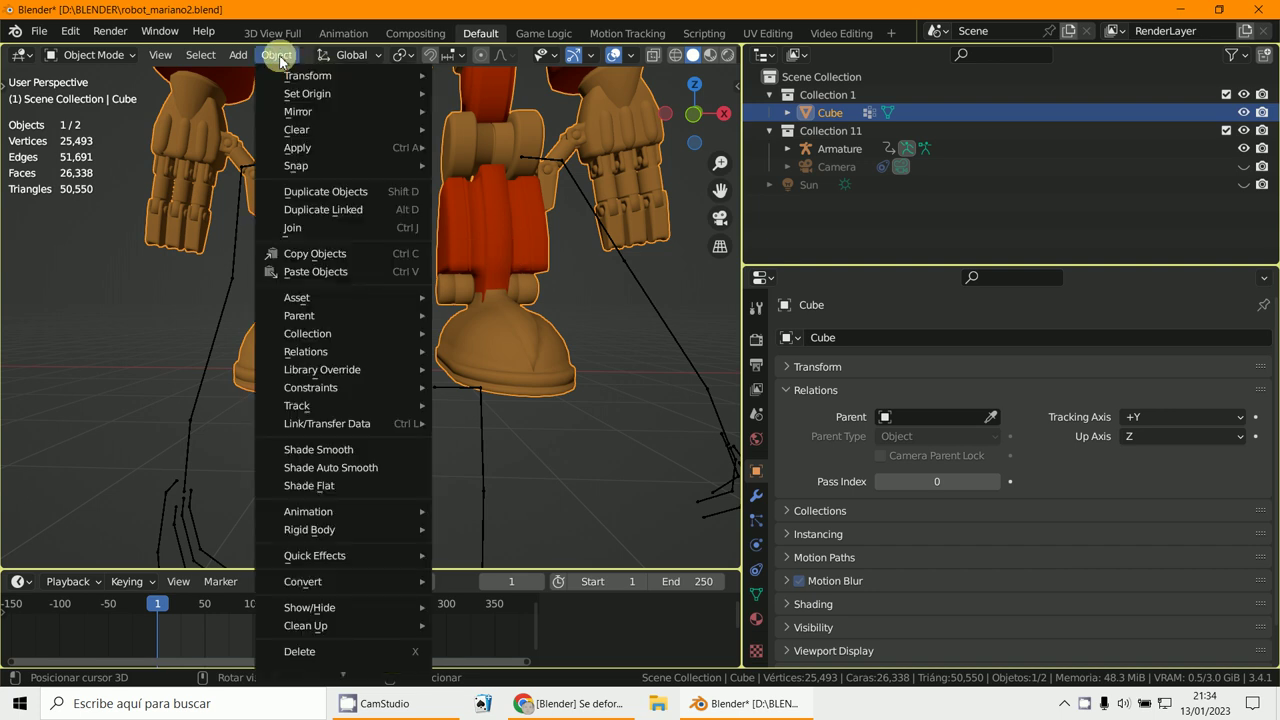
mouse_move(287, 96)
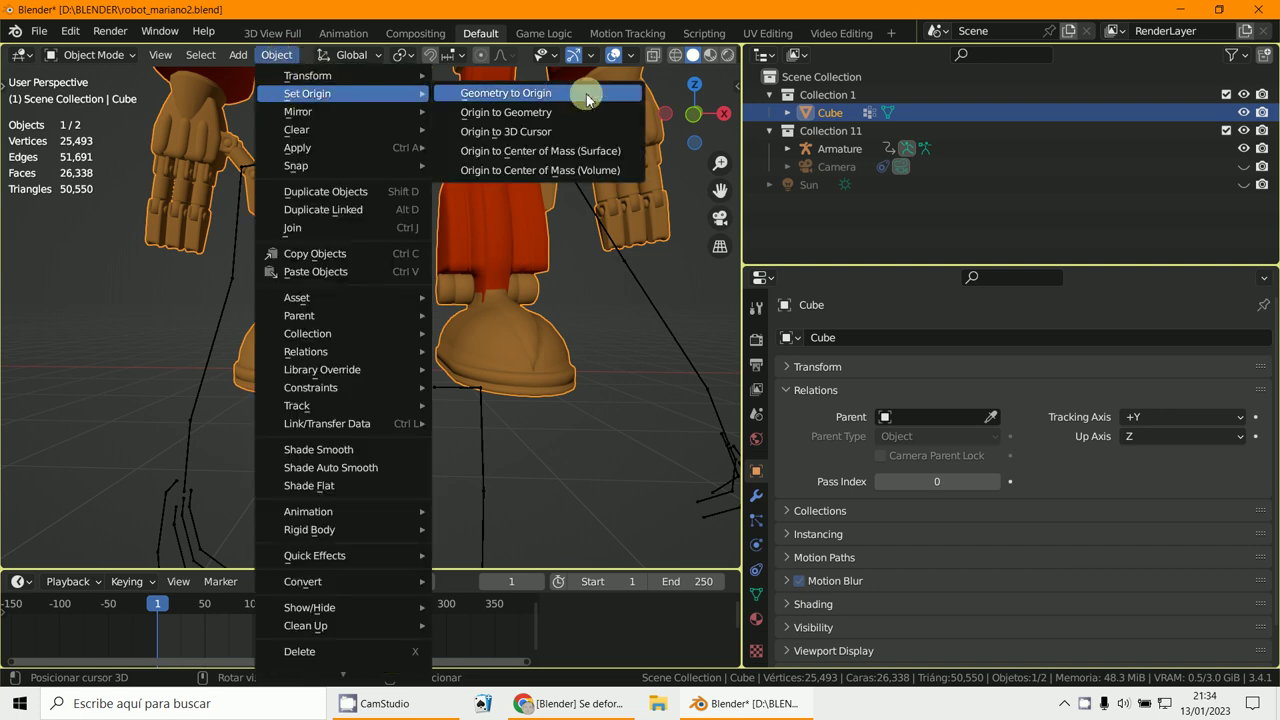
click(528, 138)
scroll(529, 134, down, 2)
key(KP_1)
scroll(478, 338, down, 2)
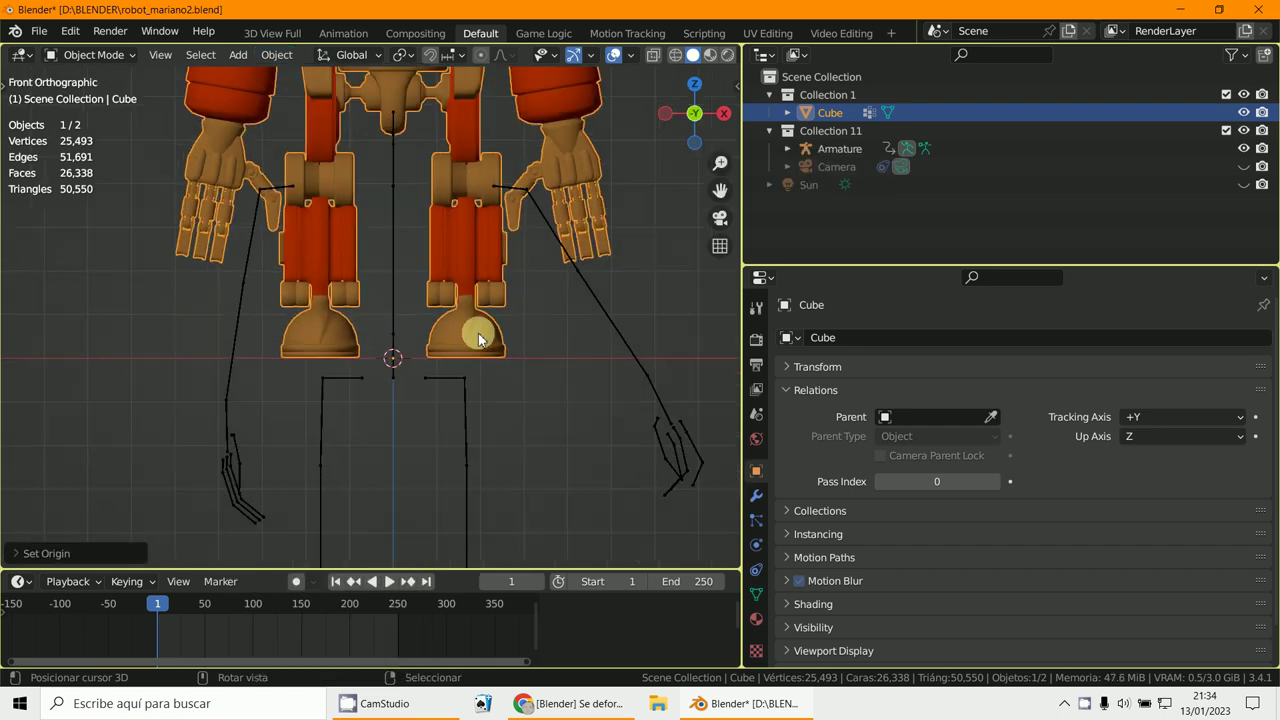
scroll(478, 338, down, 2)
key(r)
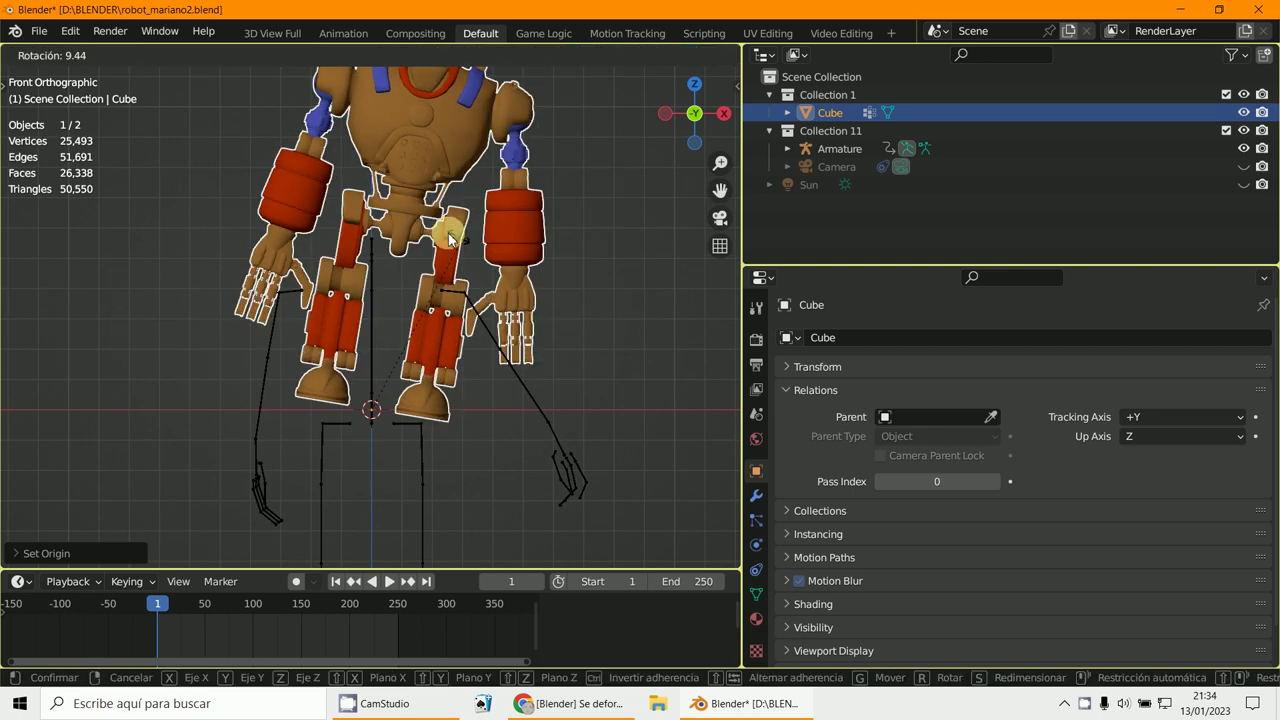
right_click(428, 236)
shift+scroll(441, 237, down, 4)
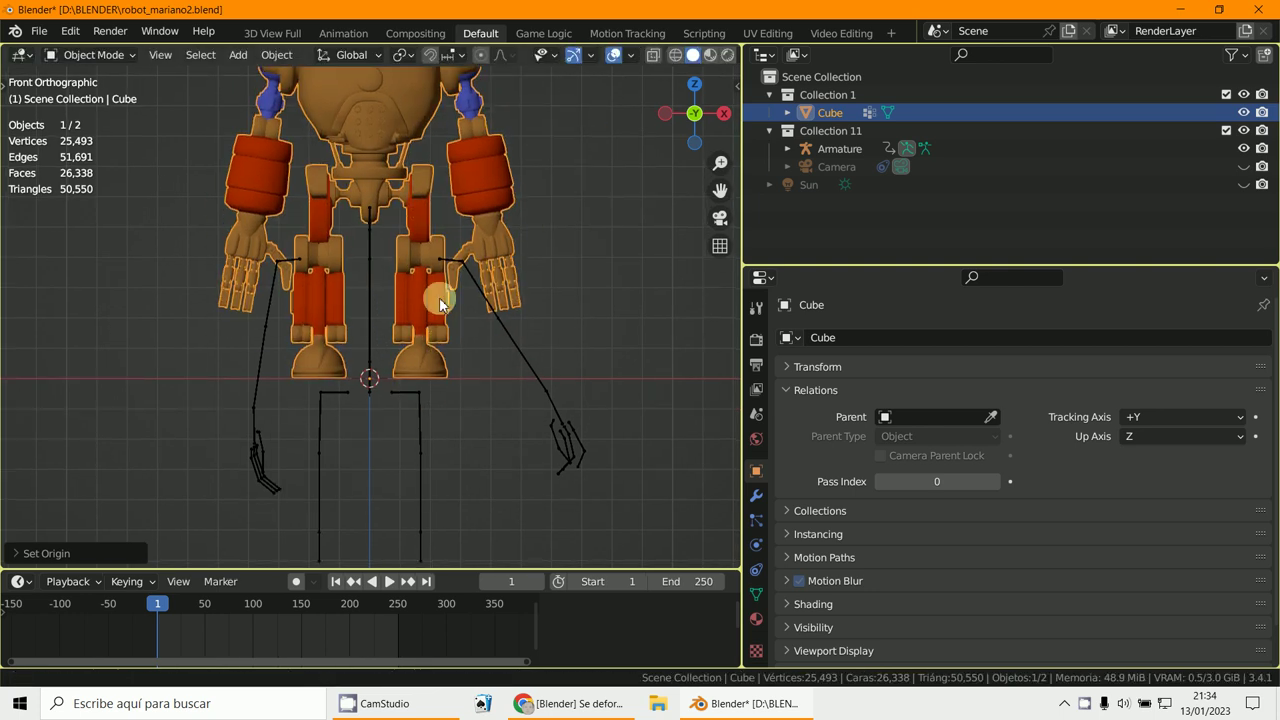
Put the armature in Object Mode and move it up along the Z axis until its leg bones sit inside the robot's legs
click(431, 401)
key(ctrl+Tab)
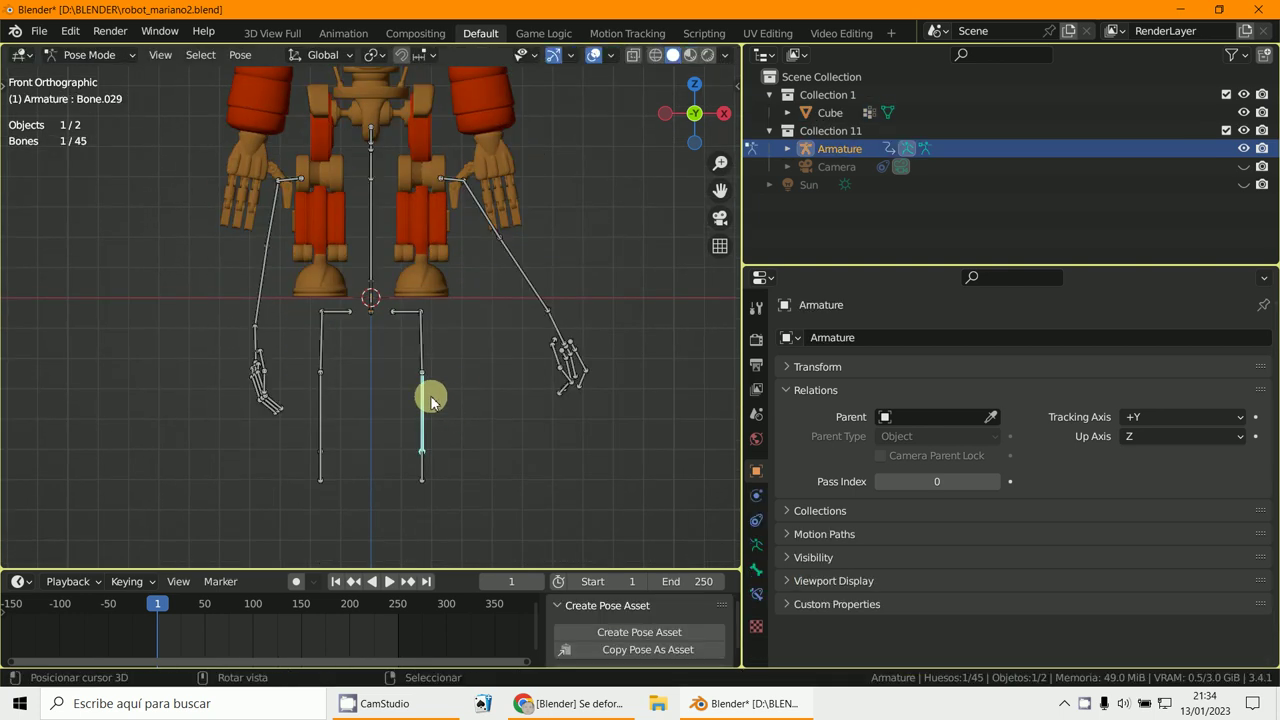
click(89, 56)
click(90, 75)
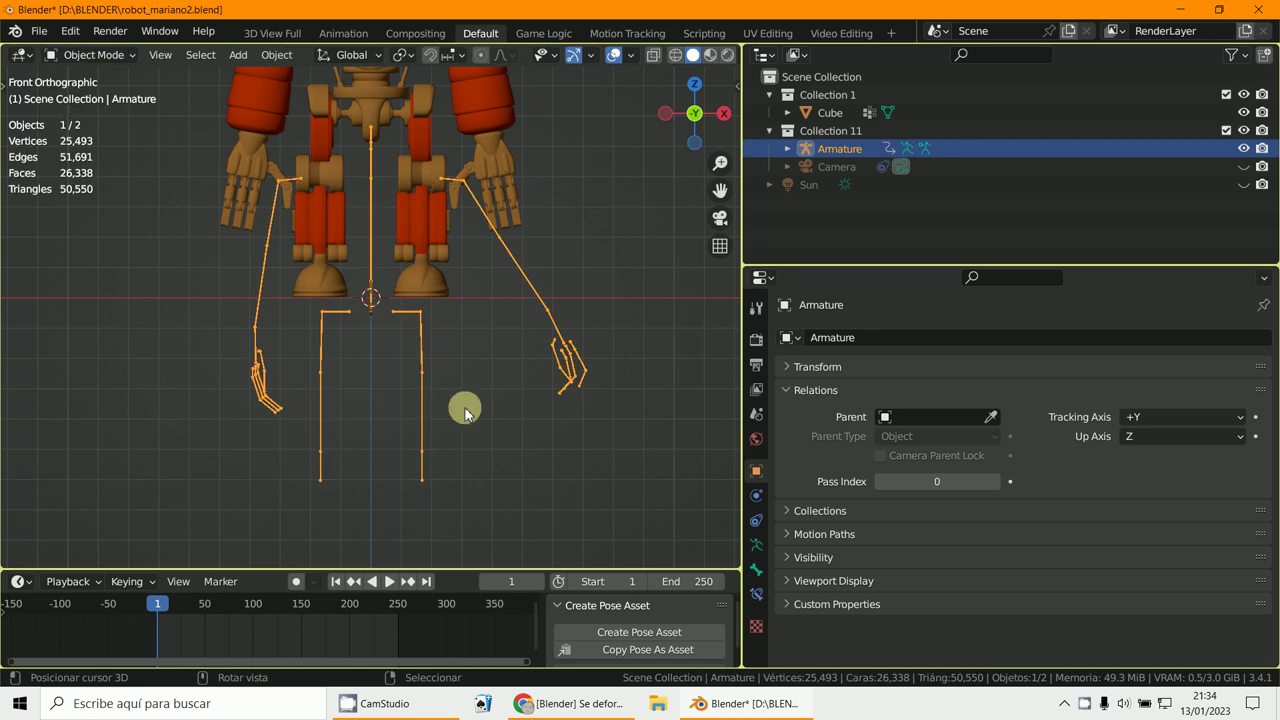
key(s)
right_click(494, 368)
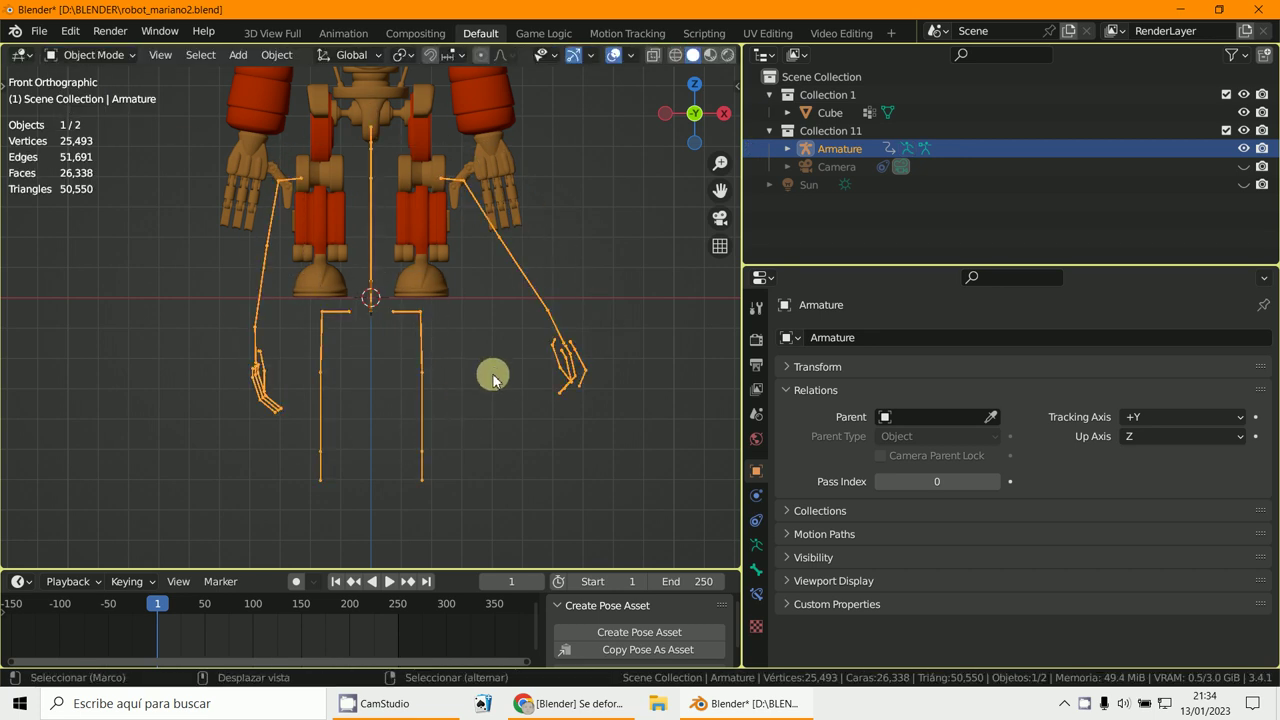
scroll(496, 381, up, 3)
scroll(500, 400, down, 3)
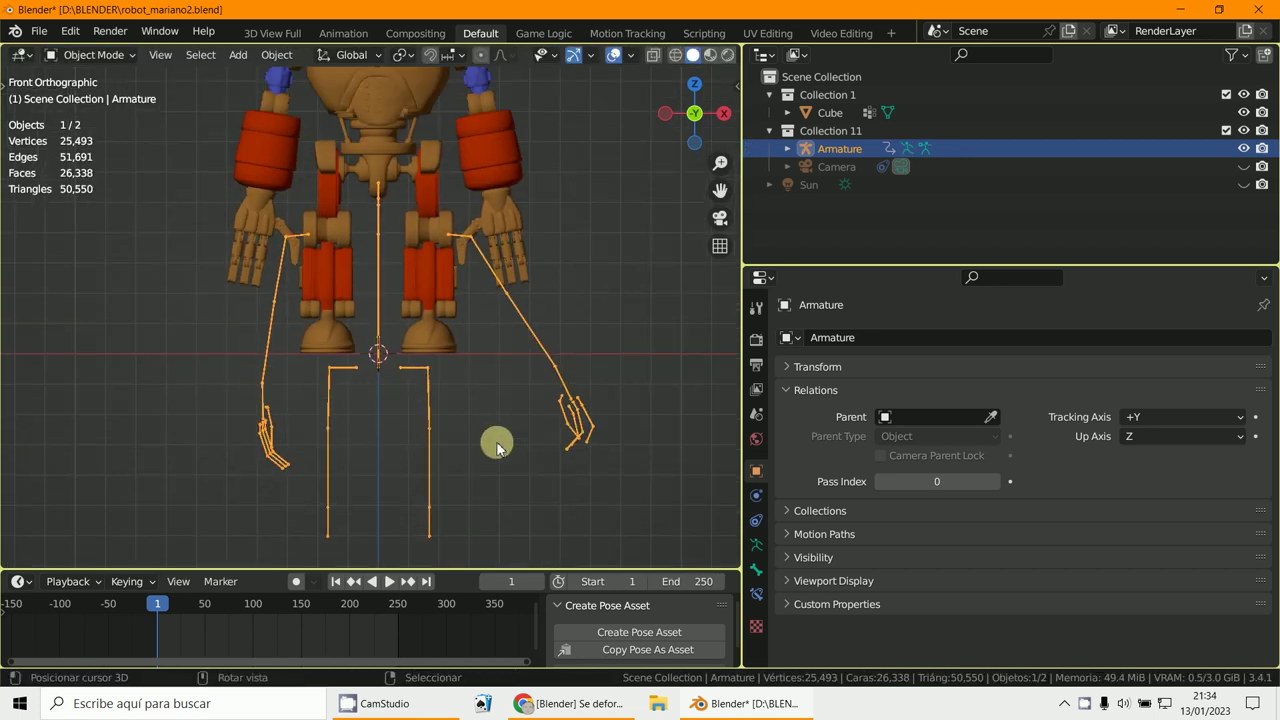
key(g)
key(z)
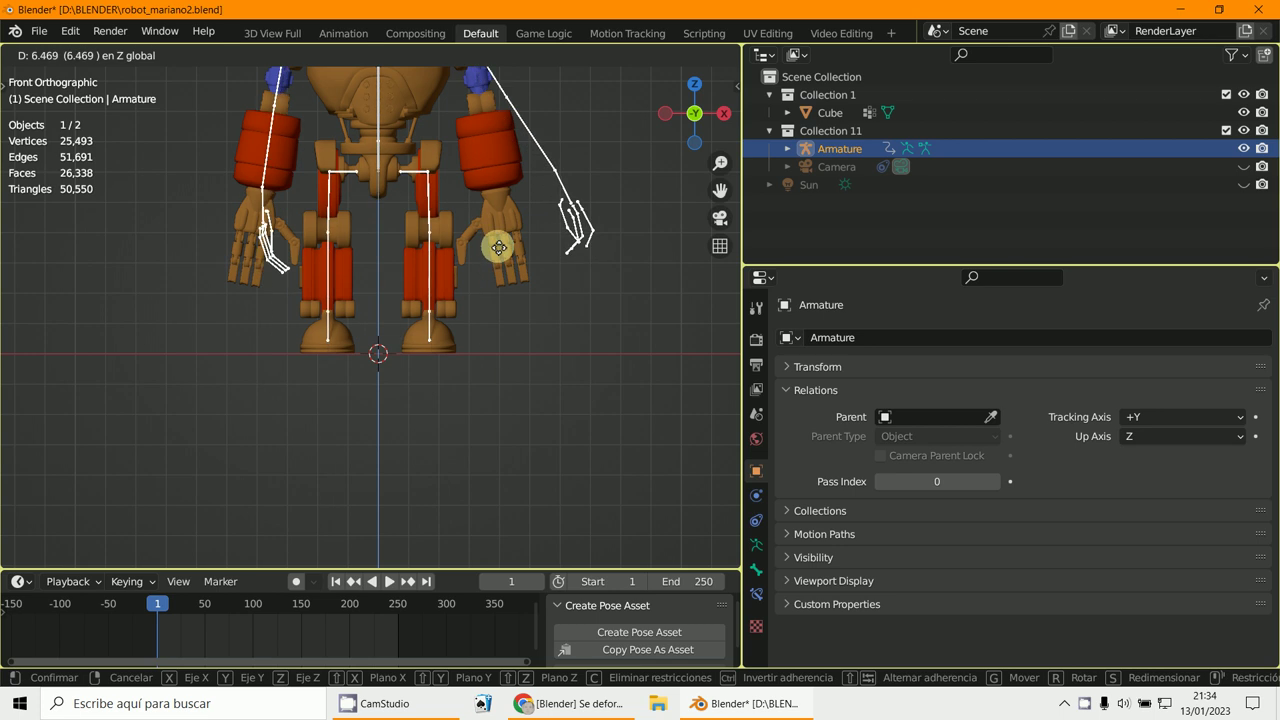
click(496, 256)
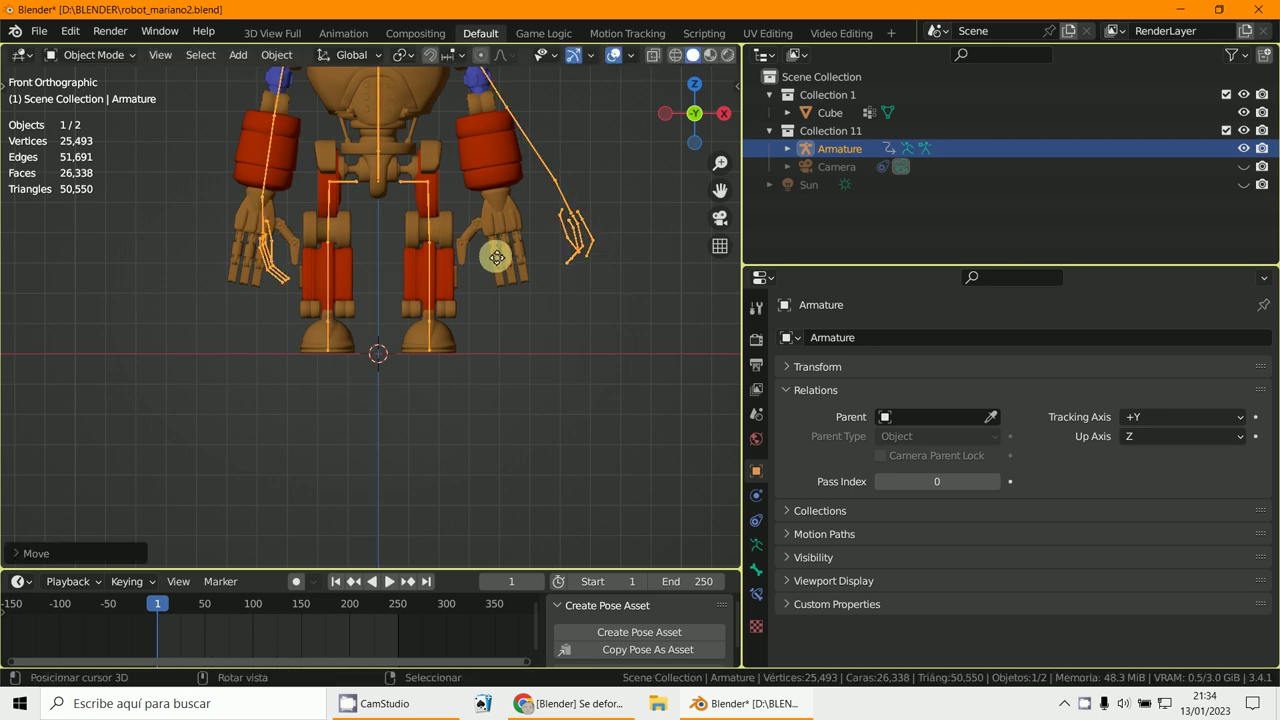
Clear the rotation of all the armature's bones in Pose Mode
click(100, 55)
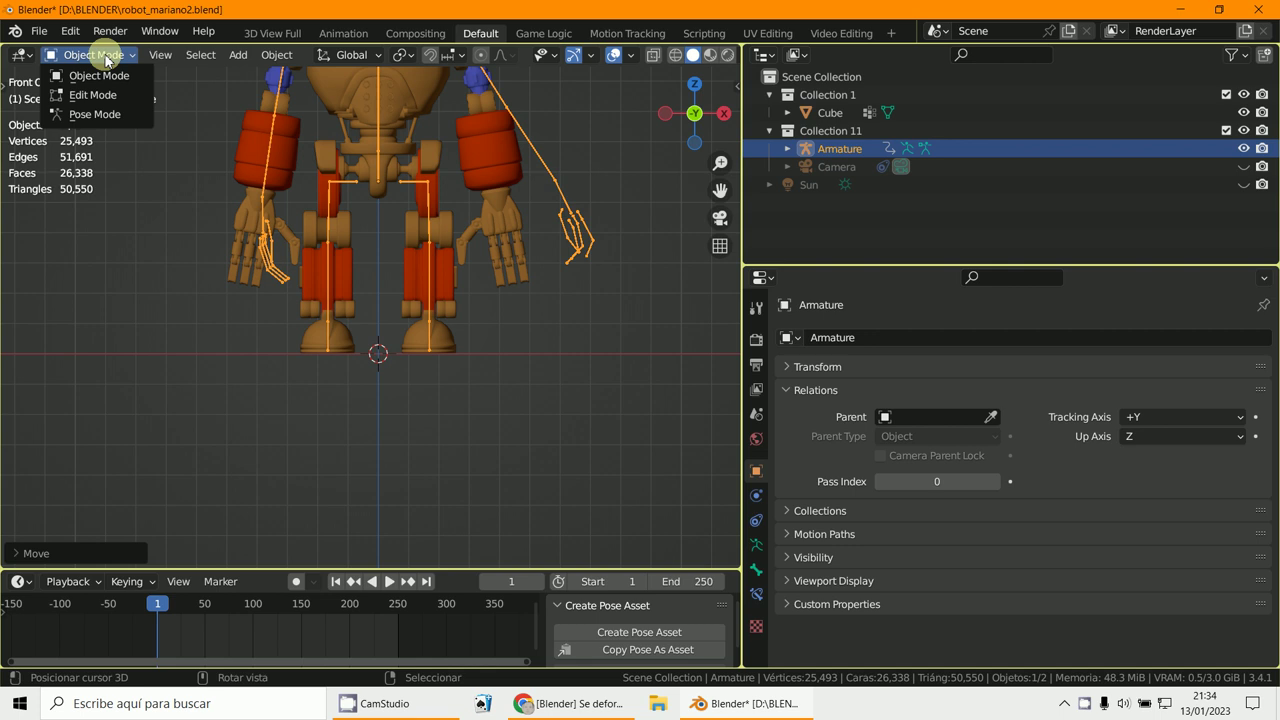
click(97, 113)
click(476, 307)
key(a)
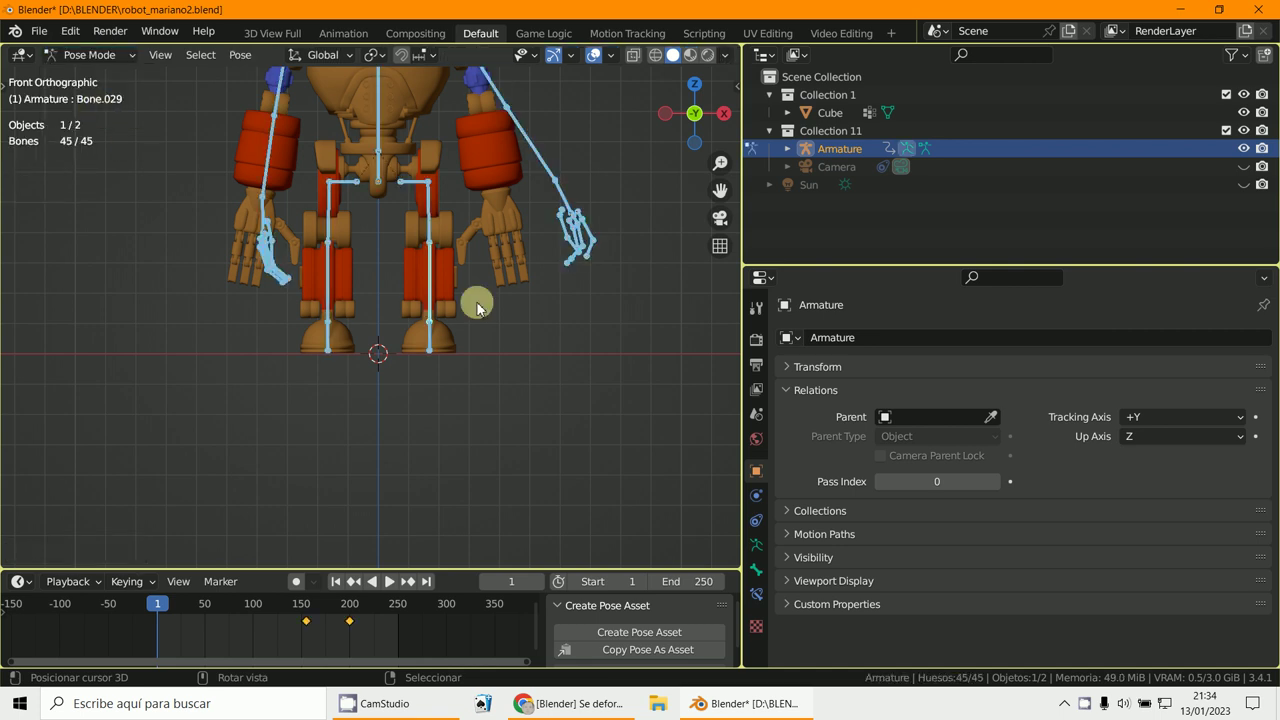
key(alt+r)
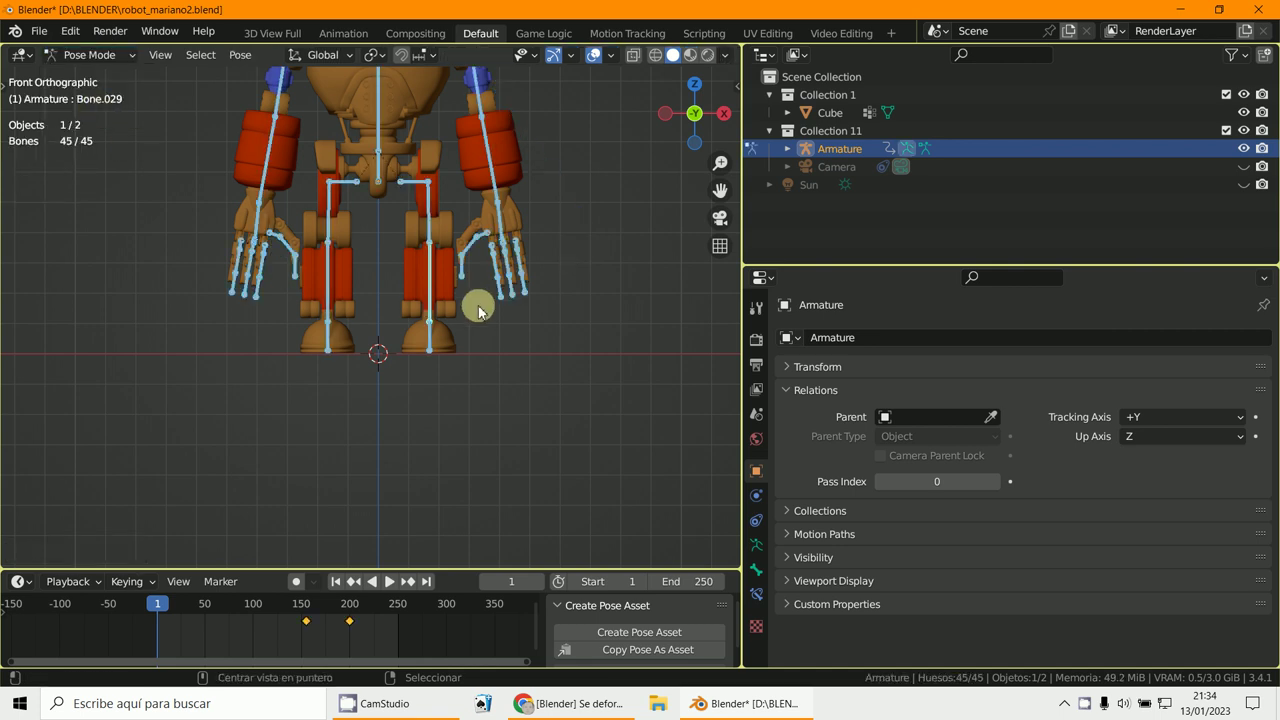
click(478, 308)
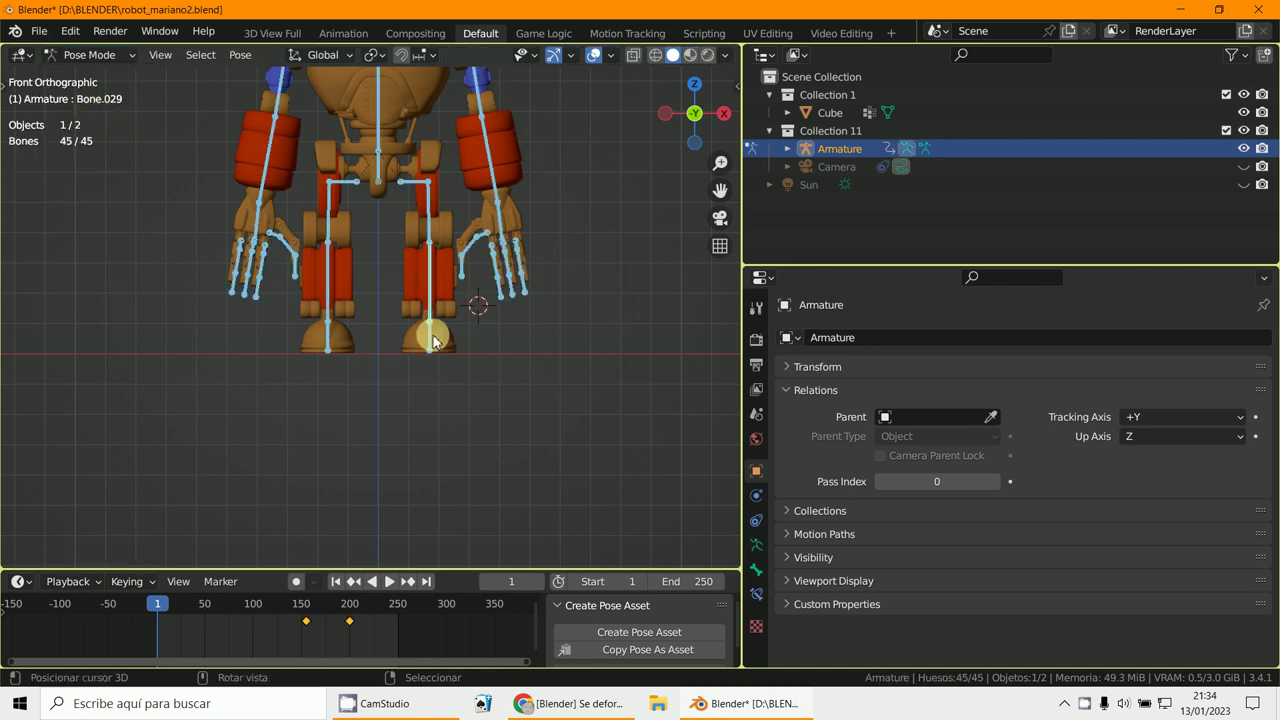
Return the armature to Object Mode and raise it about 0.5 along the Z axis so its finger bones fit inside the robot's hands
click(90, 55)
click(92, 74)
scroll(315, 248, up, 1)
scroll(406, 334, up, 1)
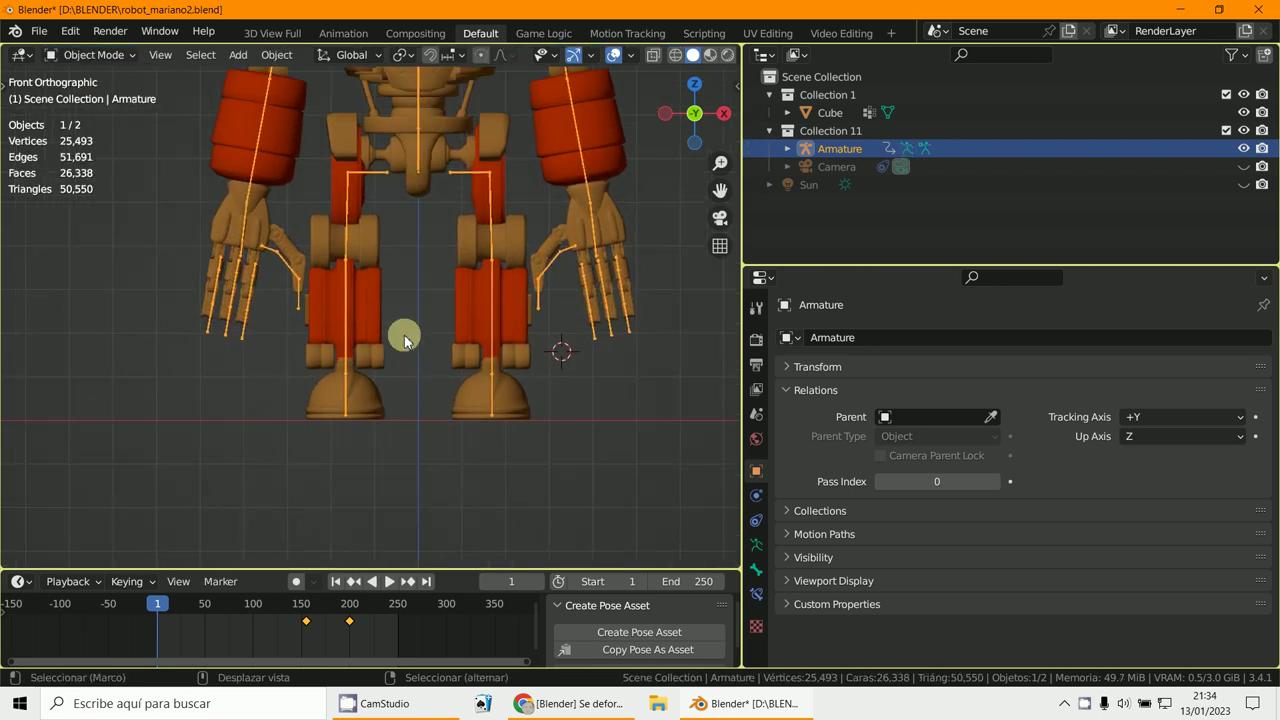
key(g)
key(z)
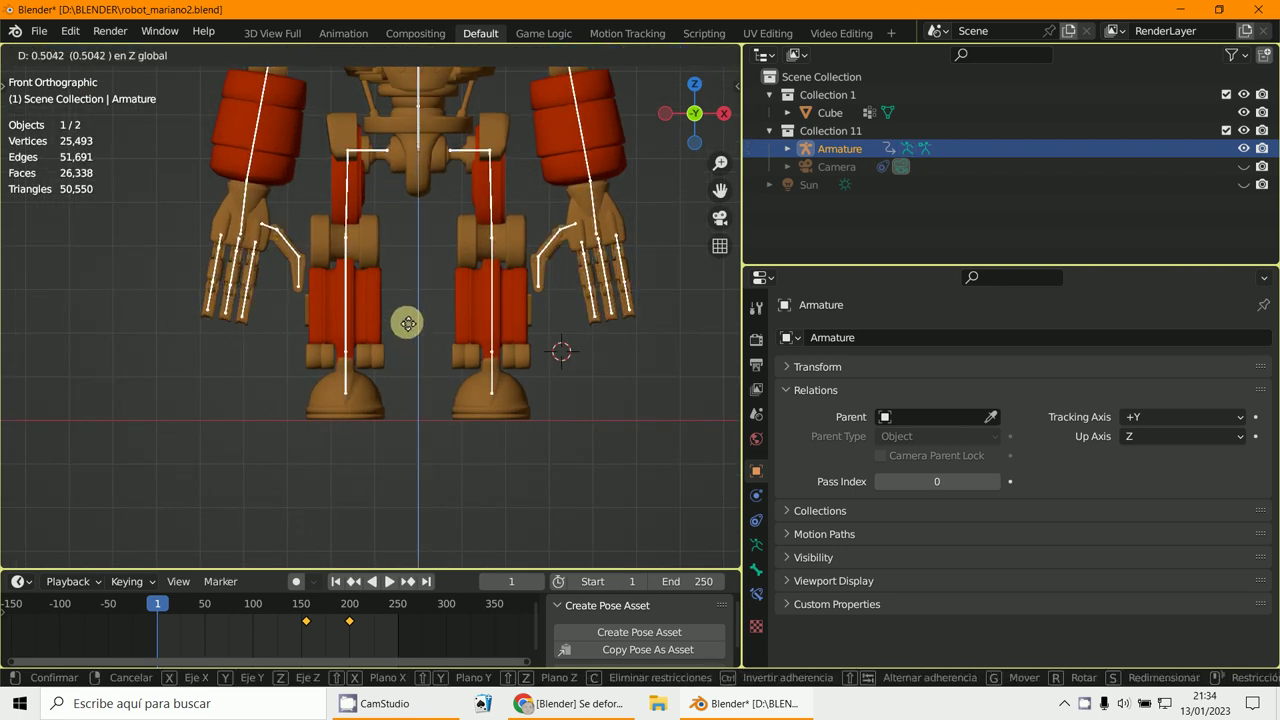
click(408, 325)
scroll(408, 330, down, 1)
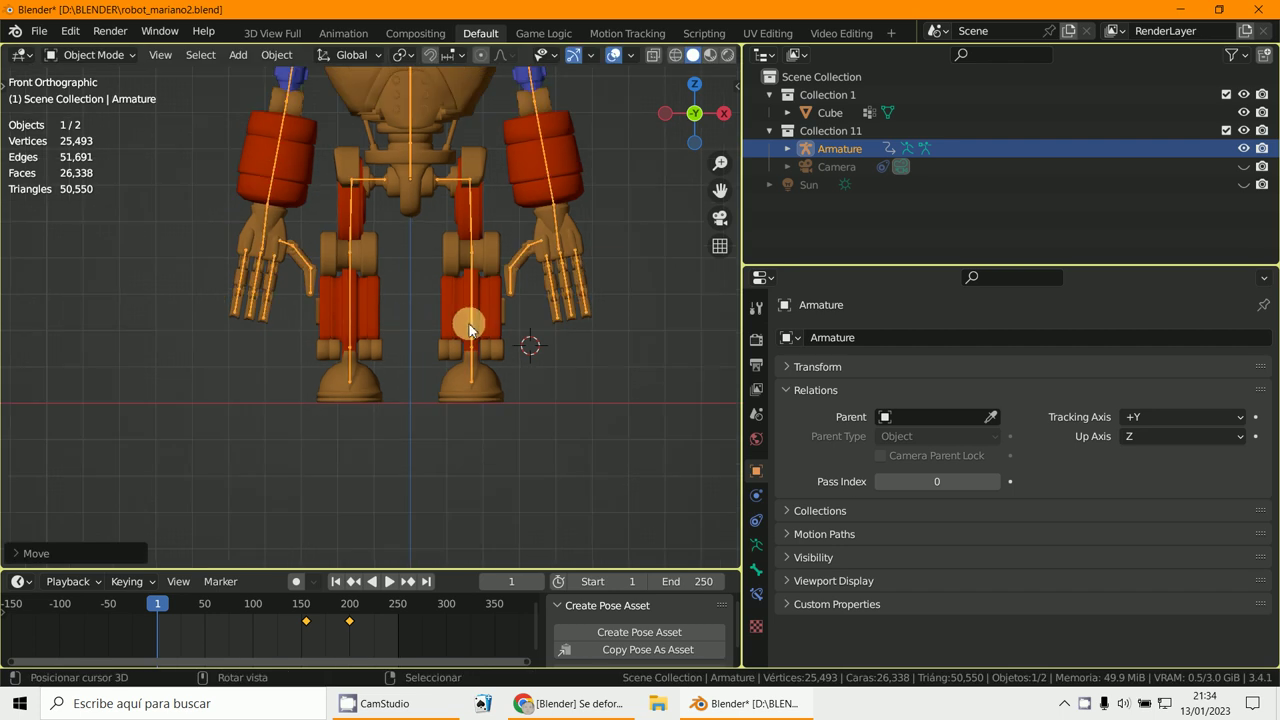
Snap the 3D cursor to the world origin from the front view
middle_drag(470, 330, 466, 336)
key(KP_1)
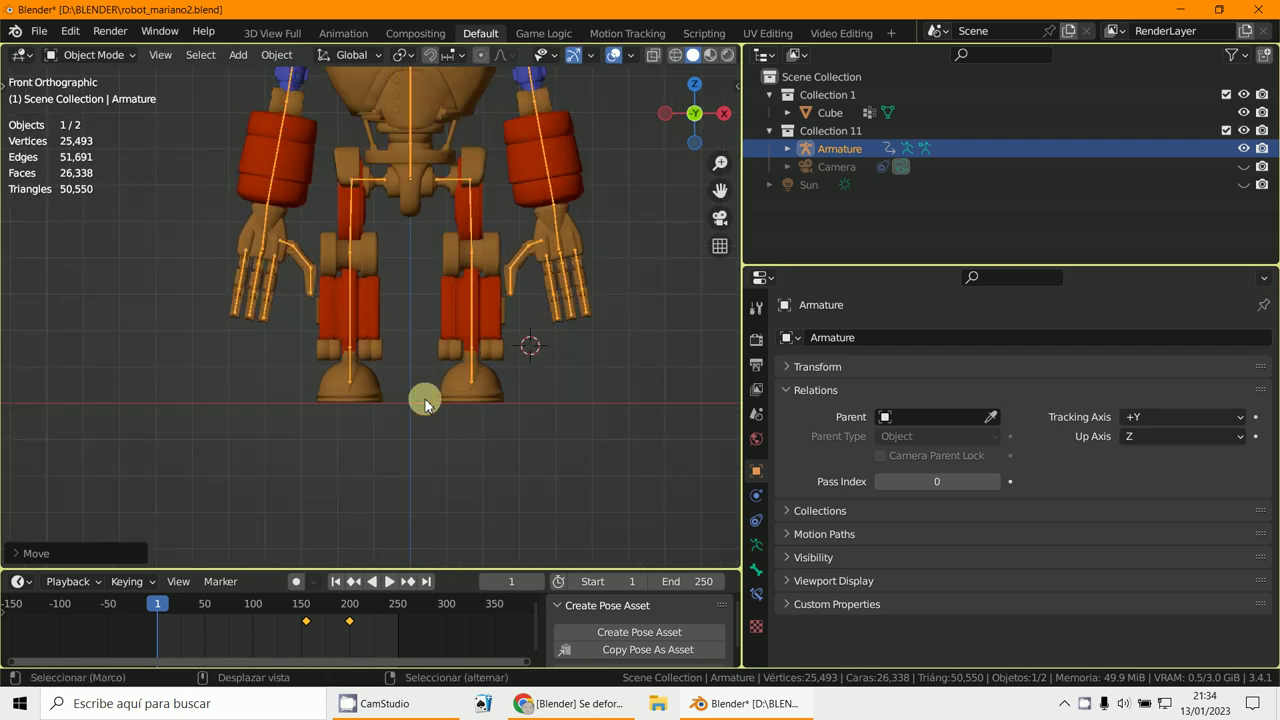
key(shift+s)
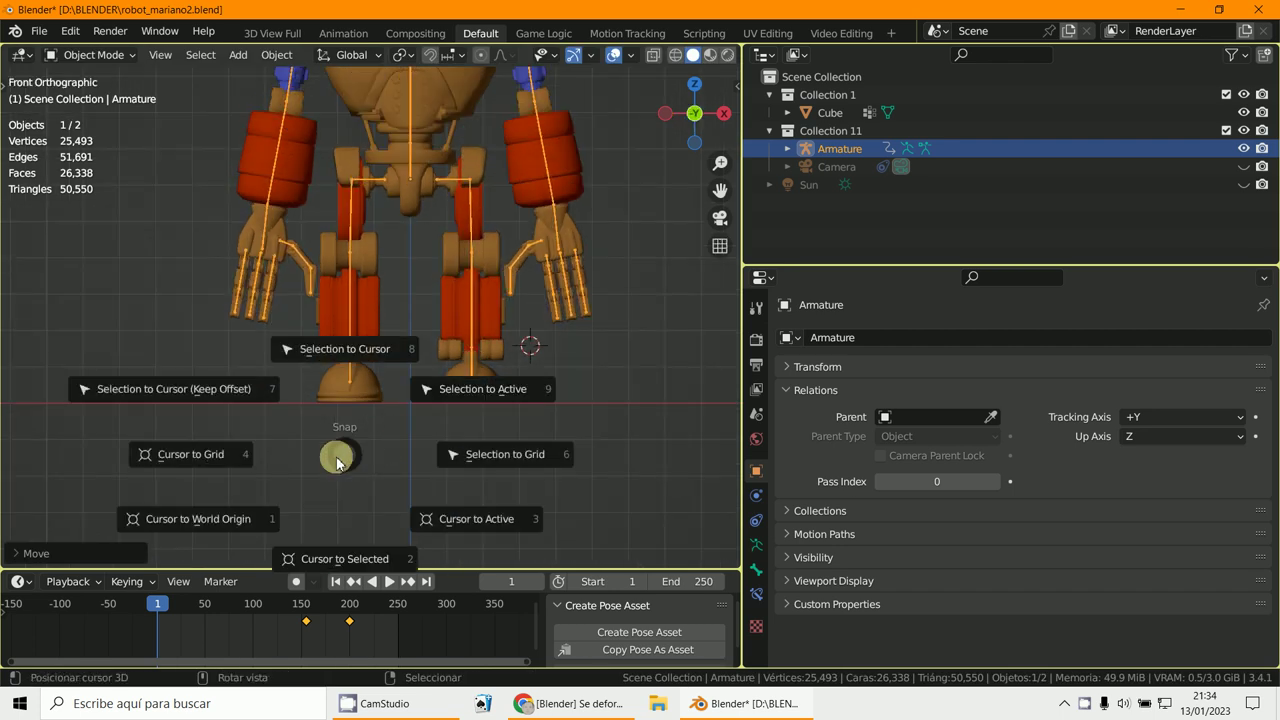
click(215, 527)
Set the armature's origin to the 3D cursor and check the pivot with a trial rotation that is cancelled
middle_drag(566, 423, 543, 460)
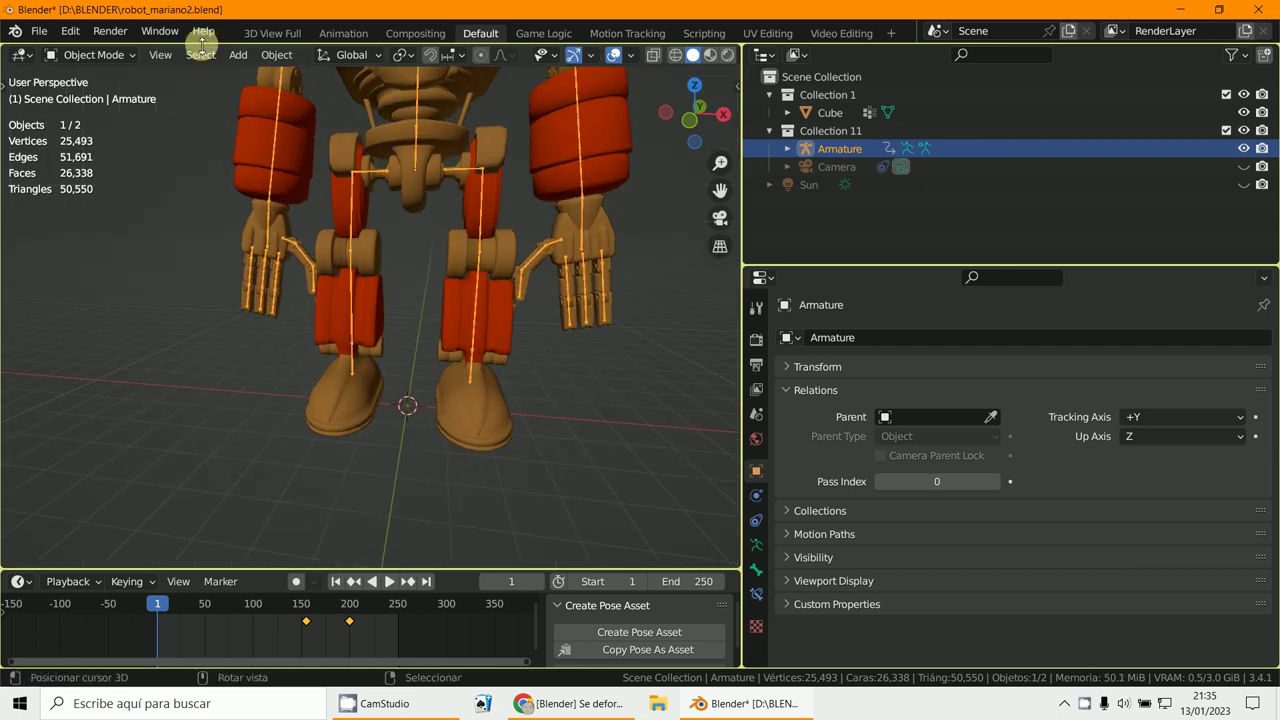
click(265, 57)
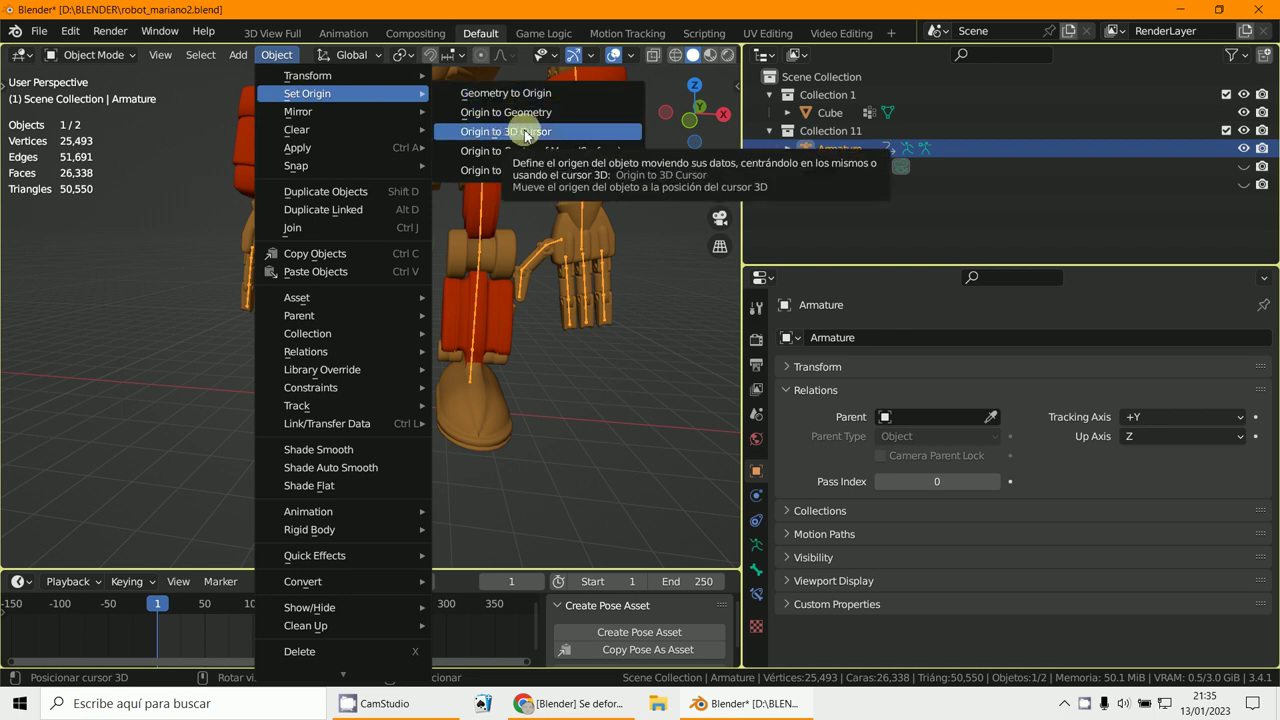
click(525, 133)
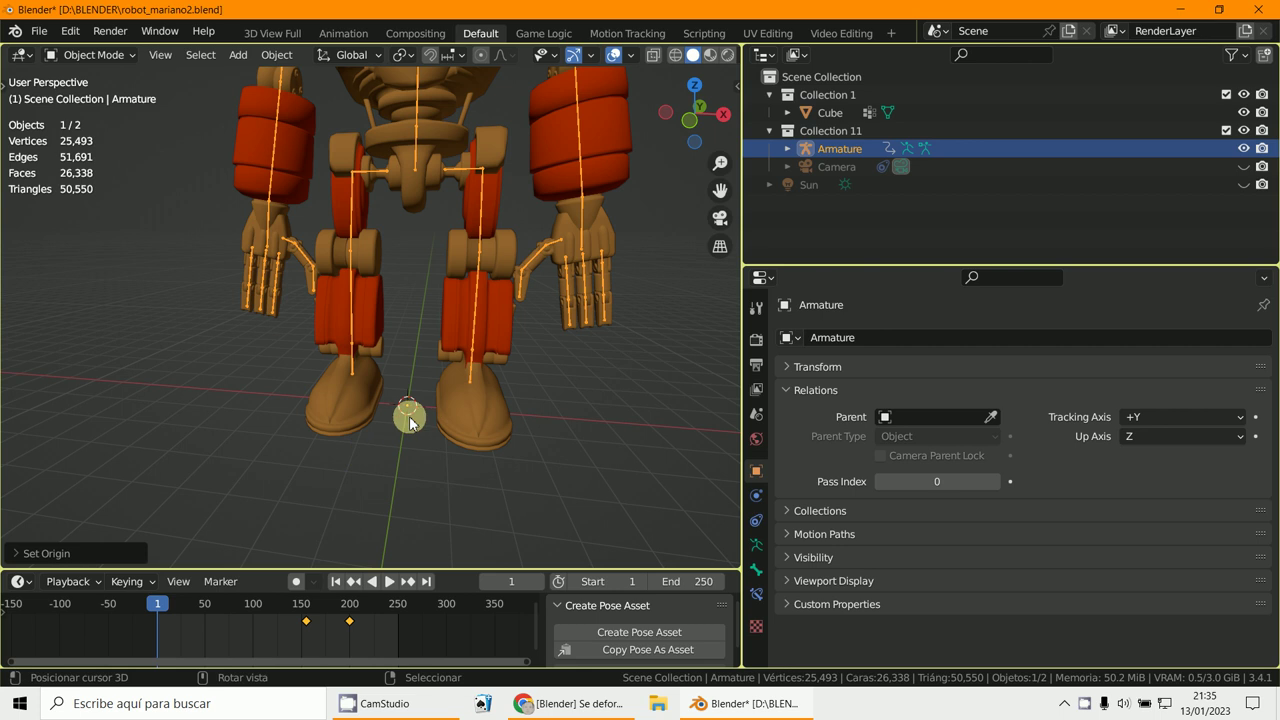
scroll(409, 416, down, 3)
key(r)
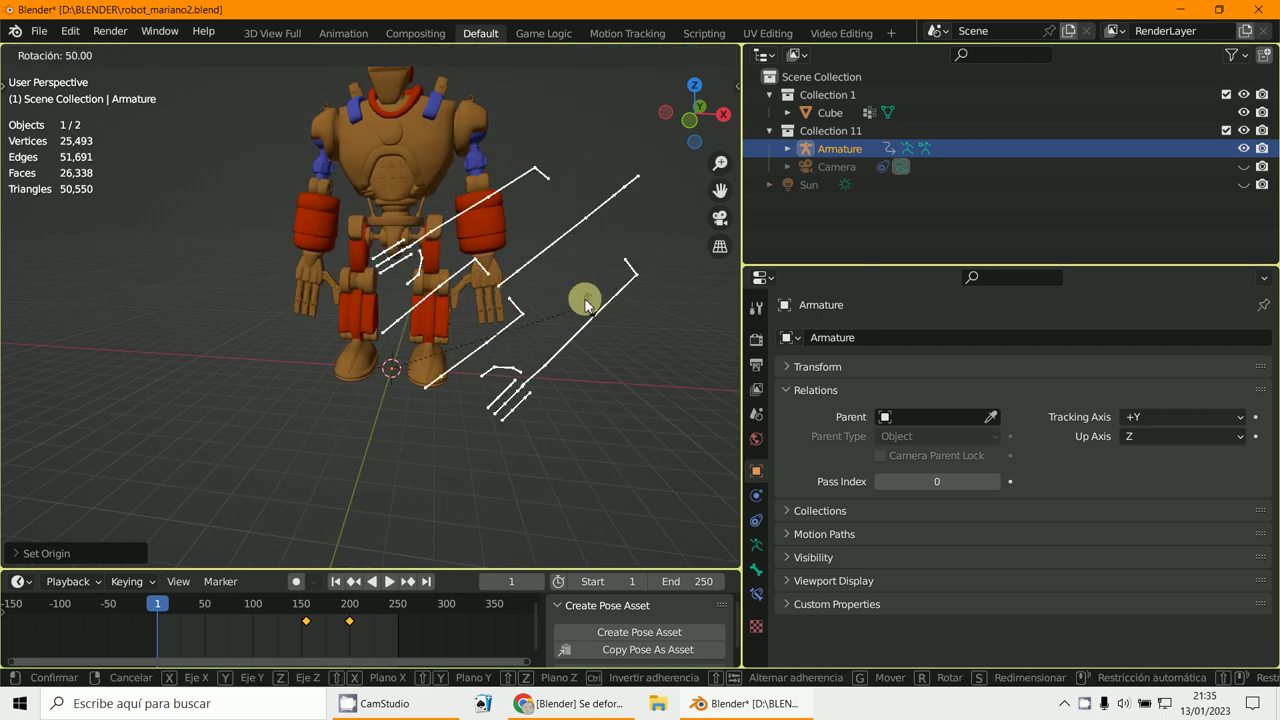
key(Escape)
key(KP_1)
scroll(506, 251, up, 3)
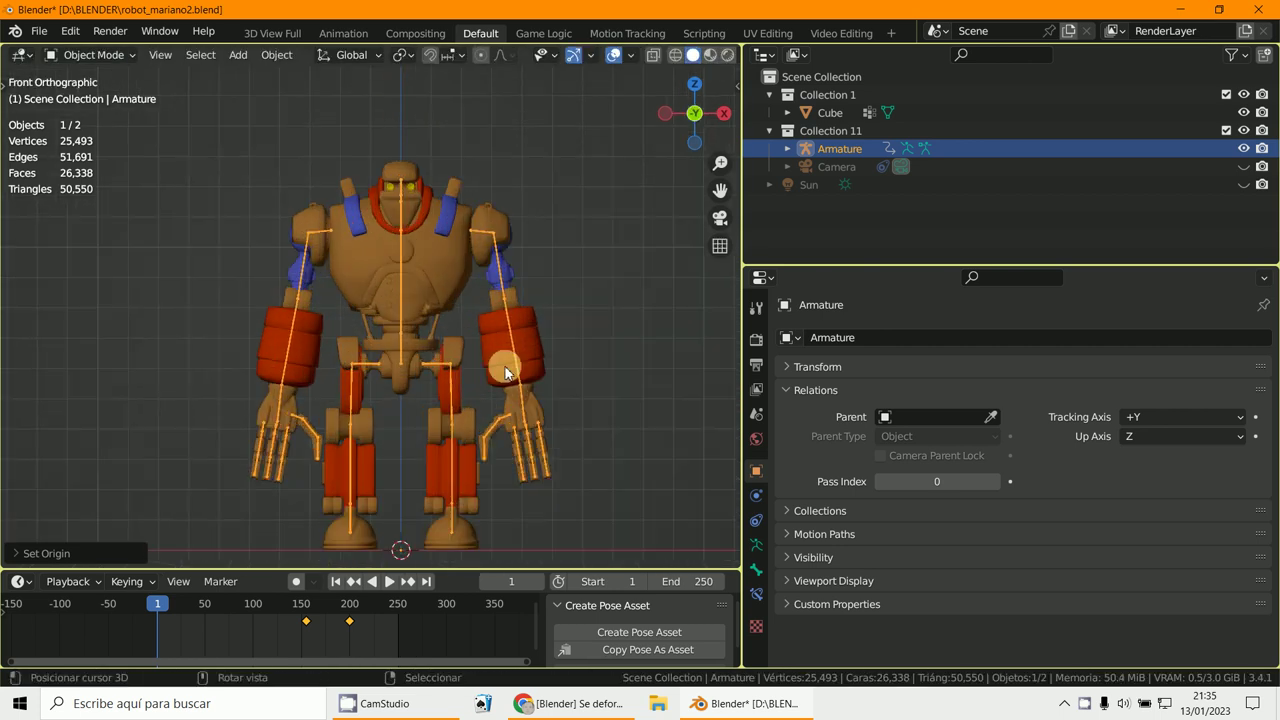
Compare the armature's Rest Position with its Pose Position against the robot mesh, leaving it in Pose Position
click(448, 255)
shift+middle_drag(493, 338, 473, 307)
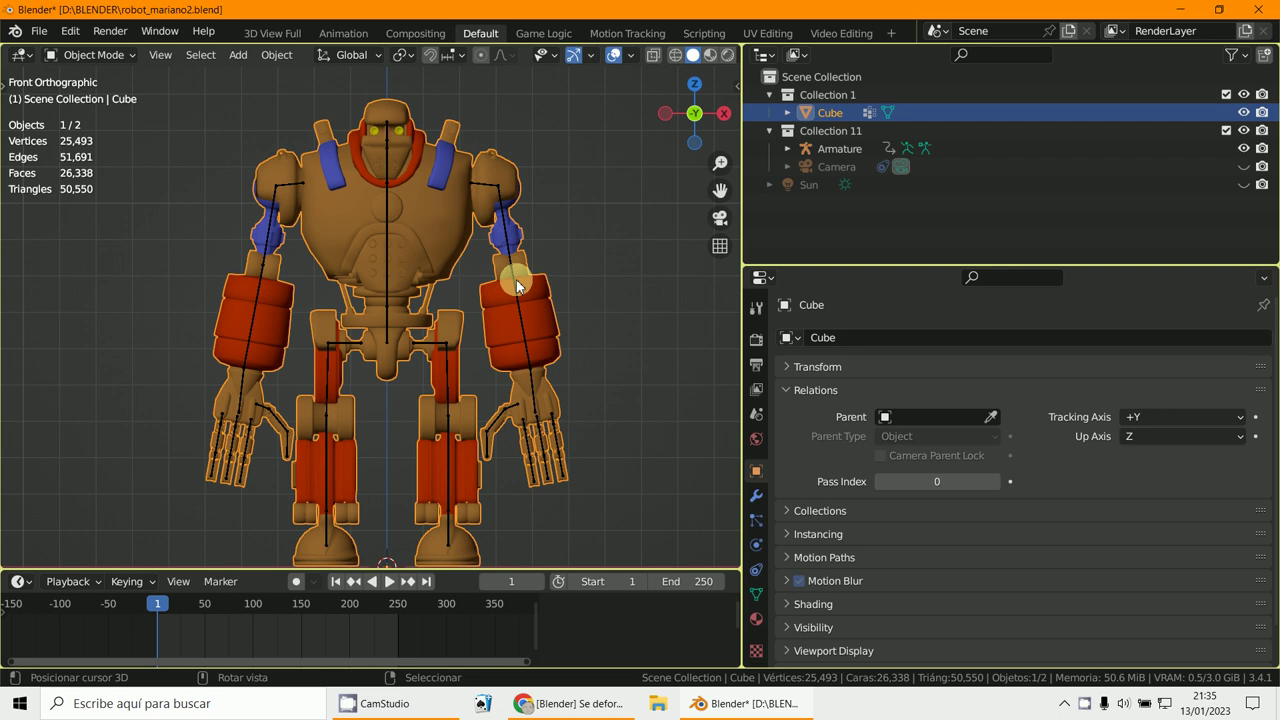
click(516, 286)
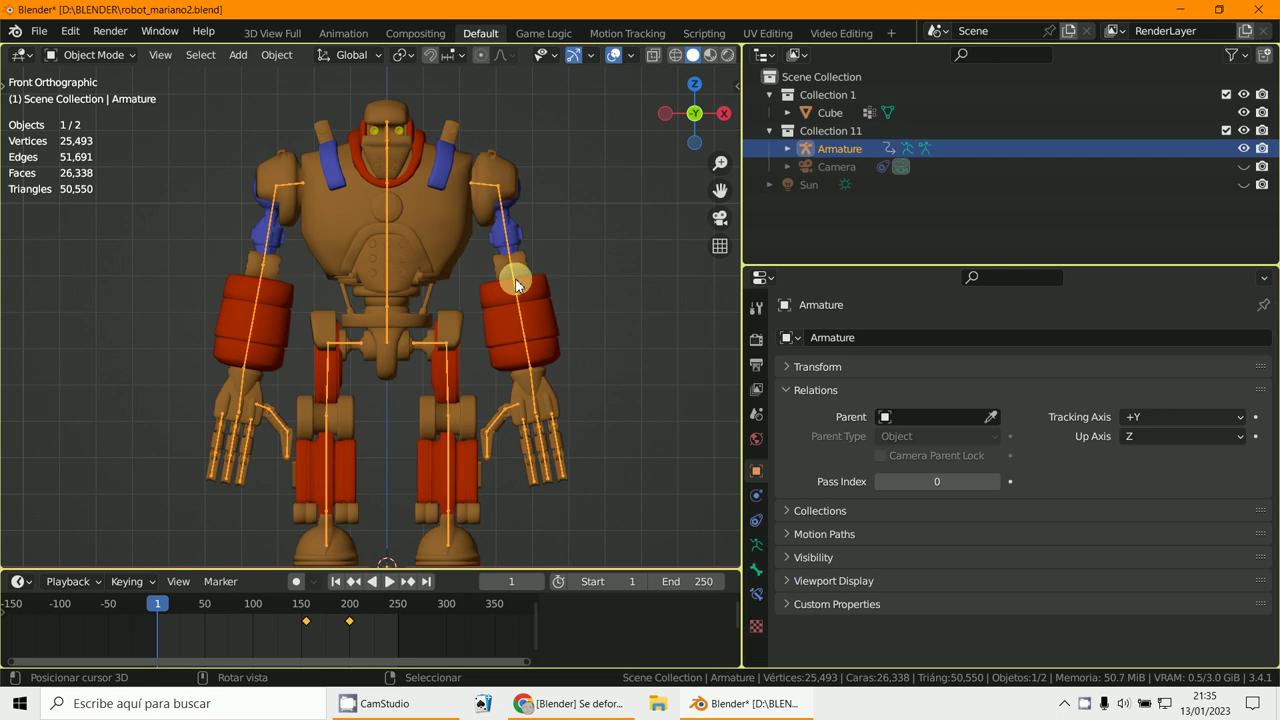
click(756, 545)
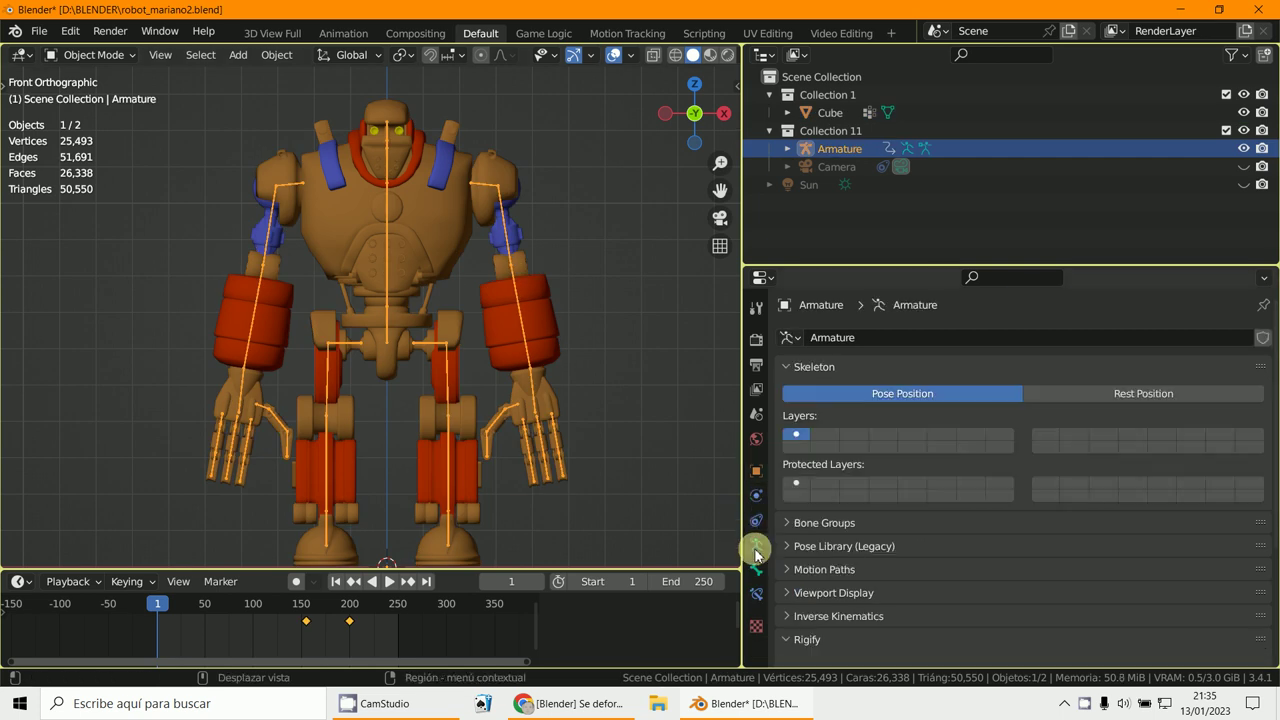
click(1146, 394)
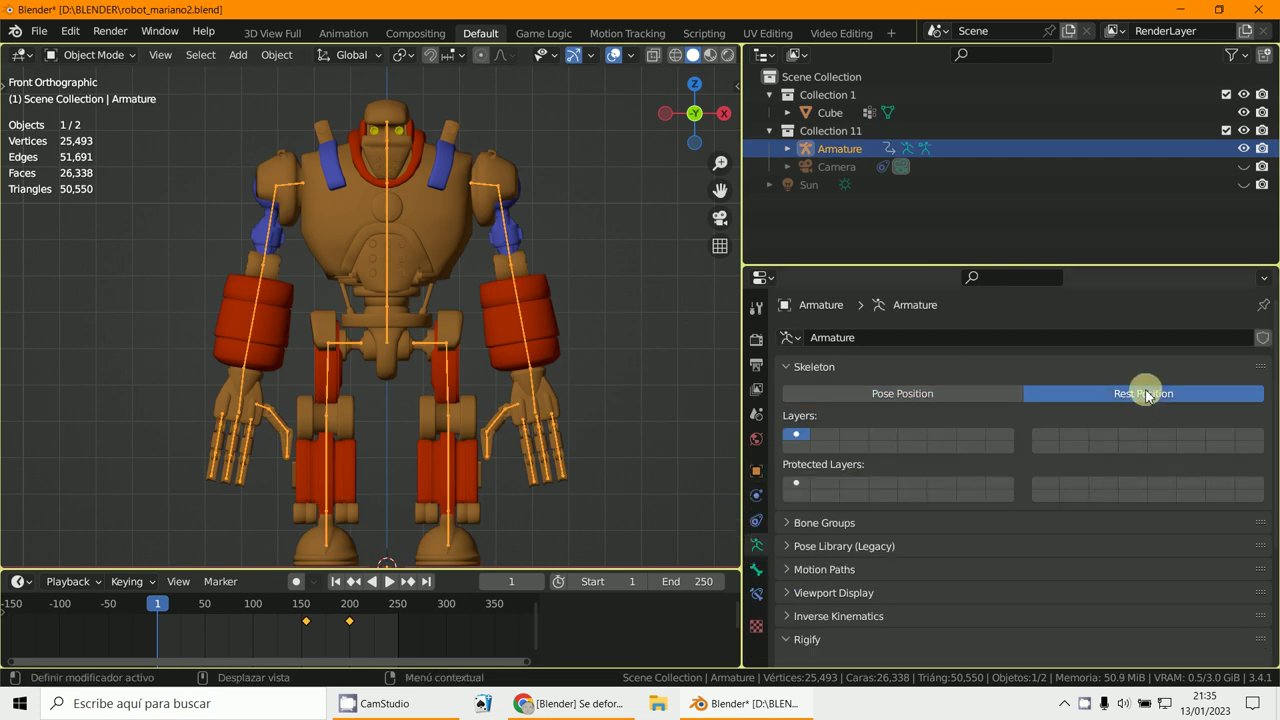
click(963, 394)
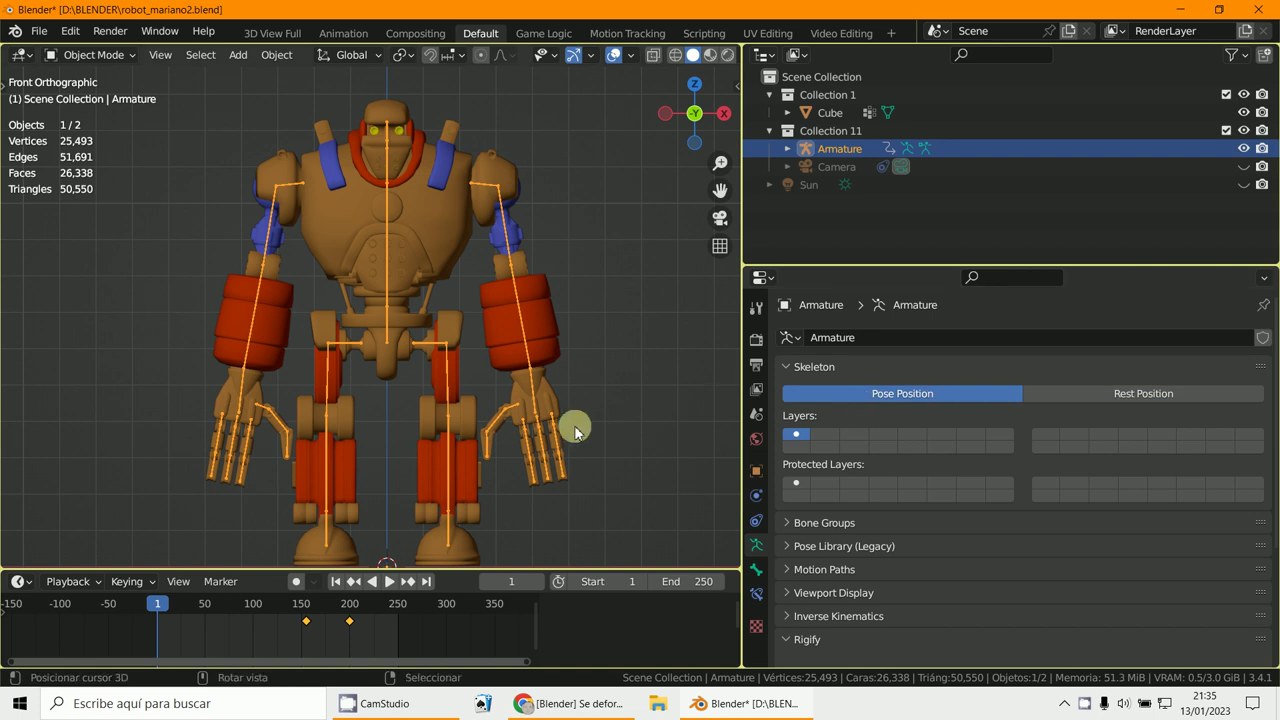
scroll(571, 432, down, 1)
scroll(543, 443, up, 3)
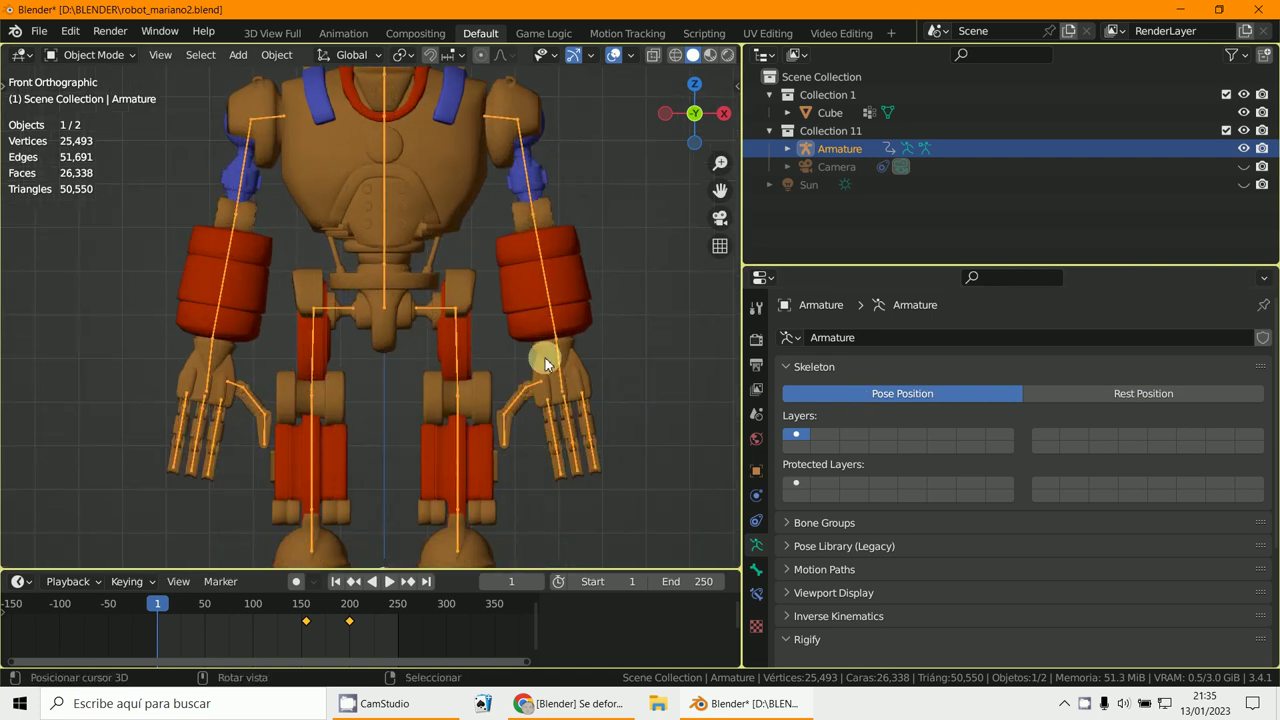
Select the robot mesh together with the armature, keeping the armature as the active object
click(563, 302)
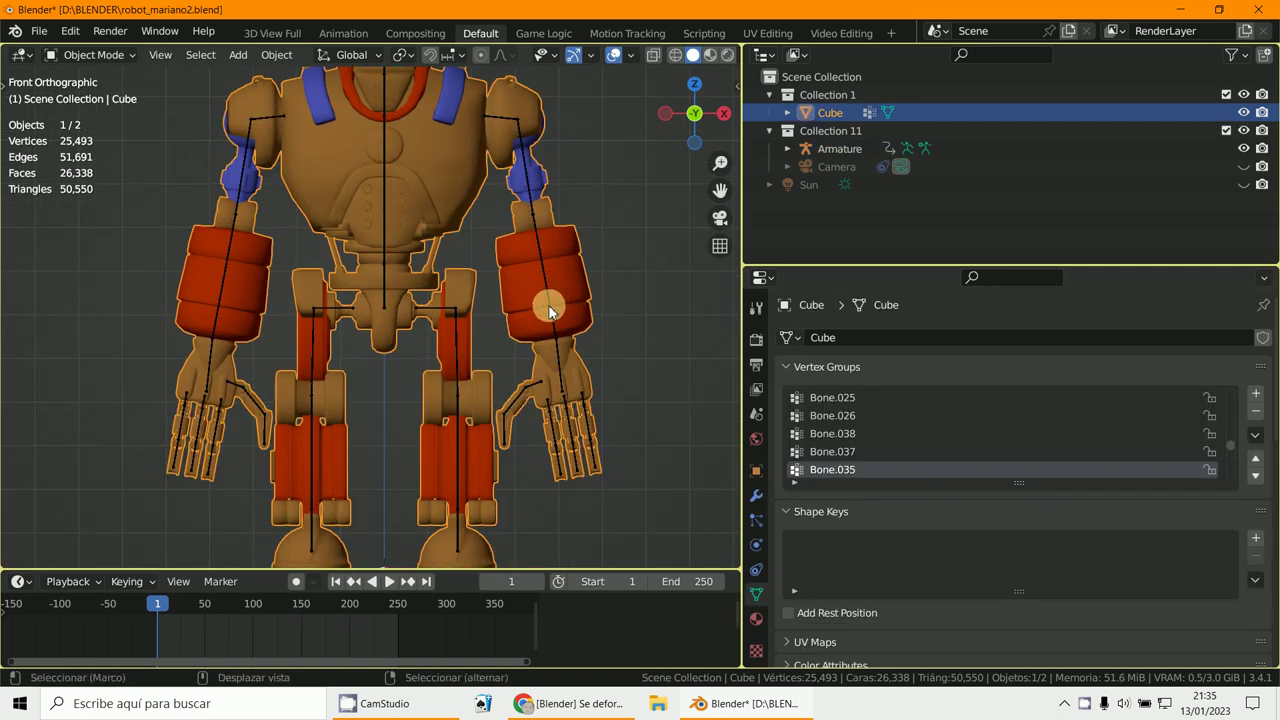
shift+click(549, 311)
scroll(551, 313, down, 2)
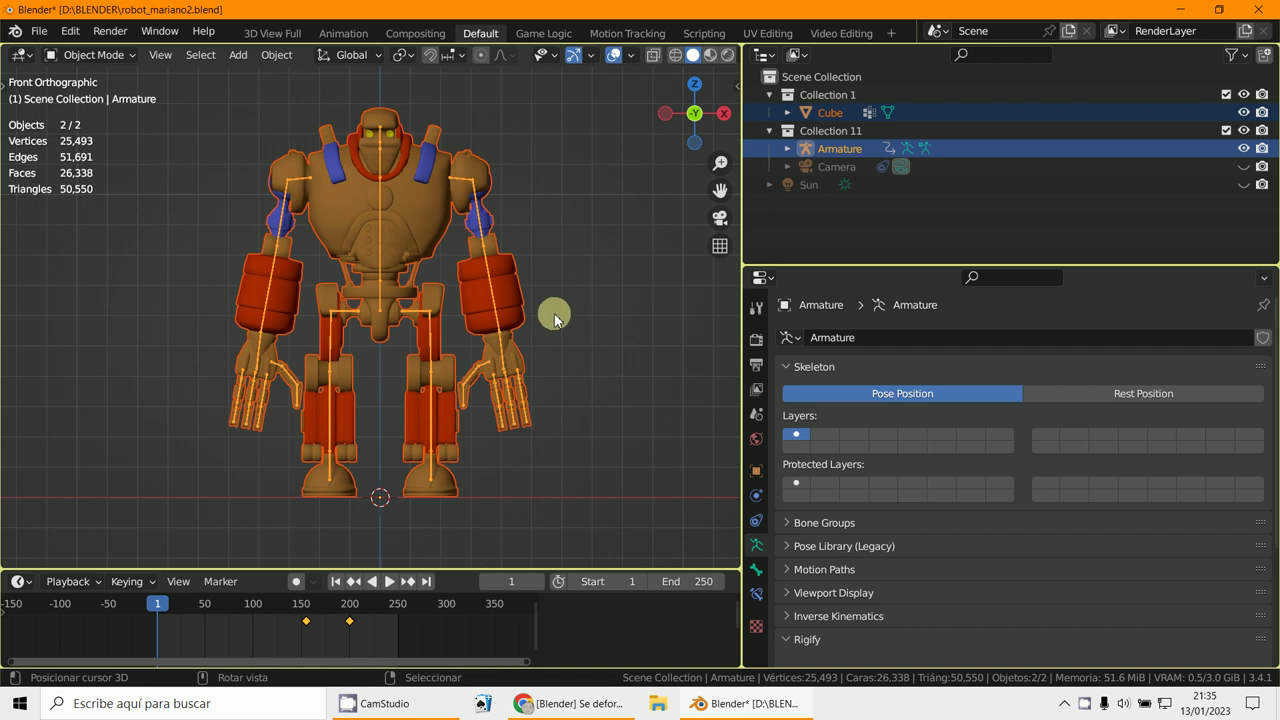
Show the Action Editor in place of the Outliner and delete the Bone.041 keyframes of the armature's action
click(780, 55)
click(380, 106)
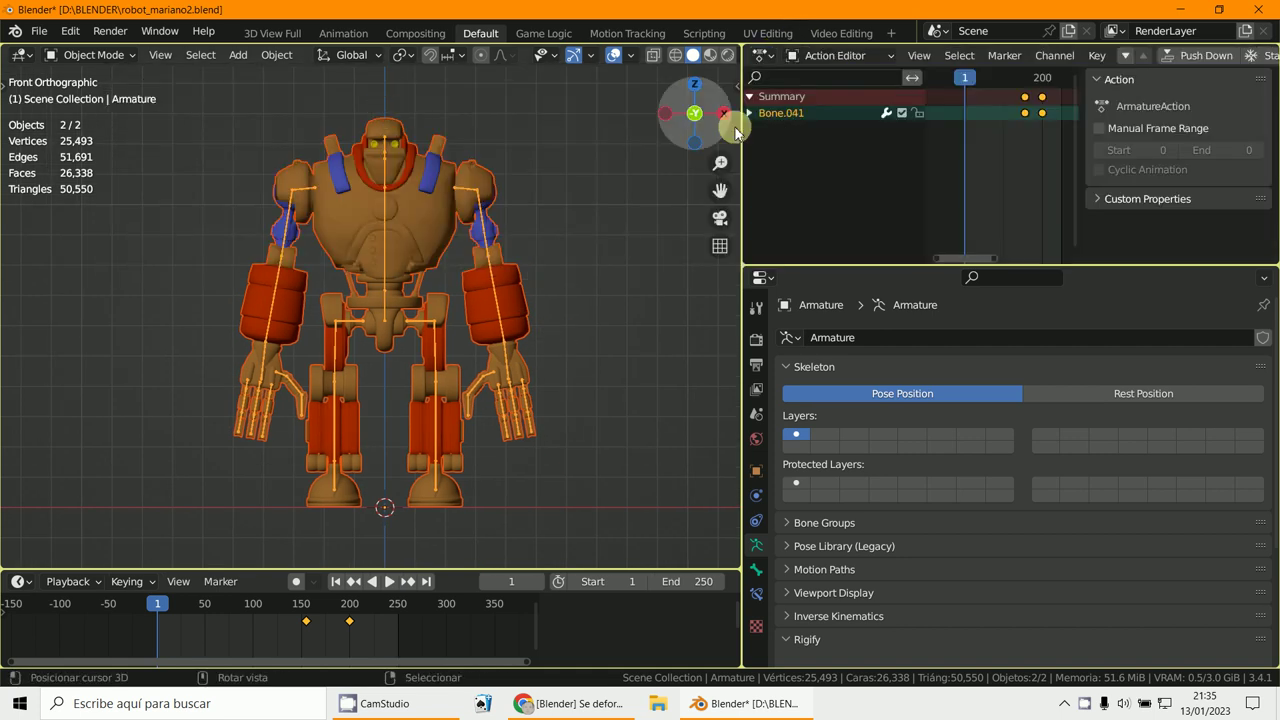
key(x)
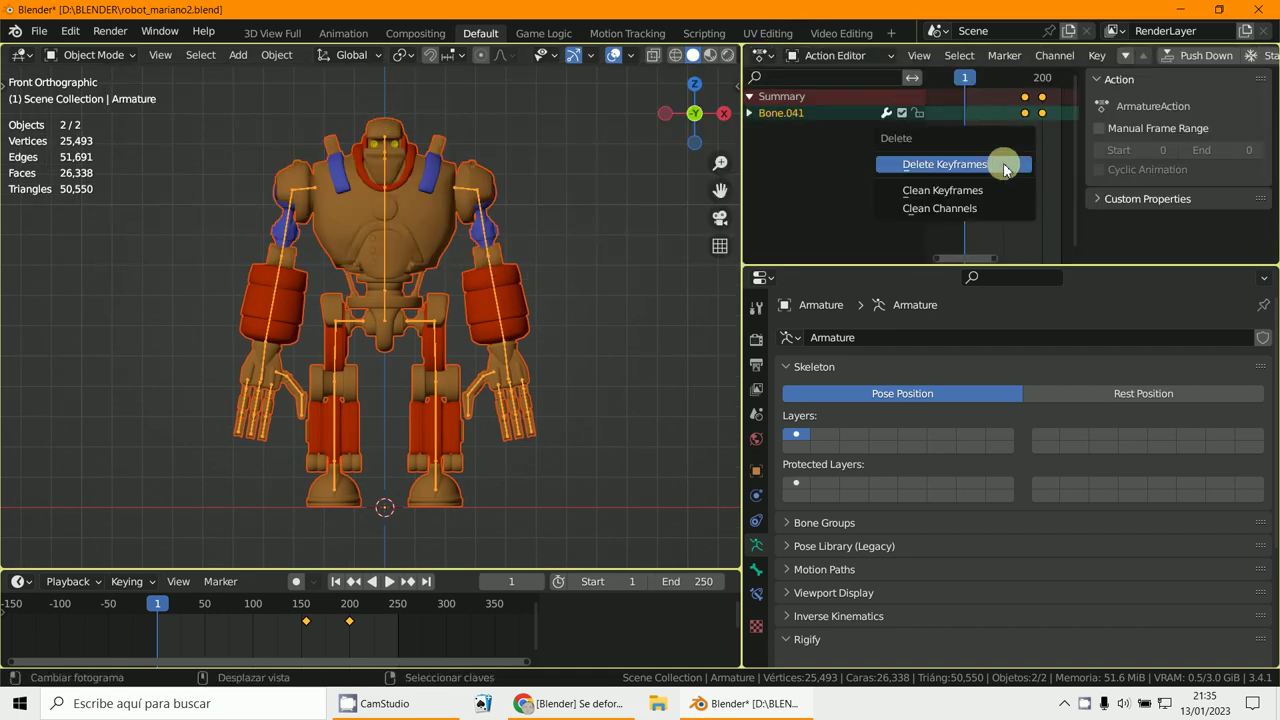
click(1005, 166)
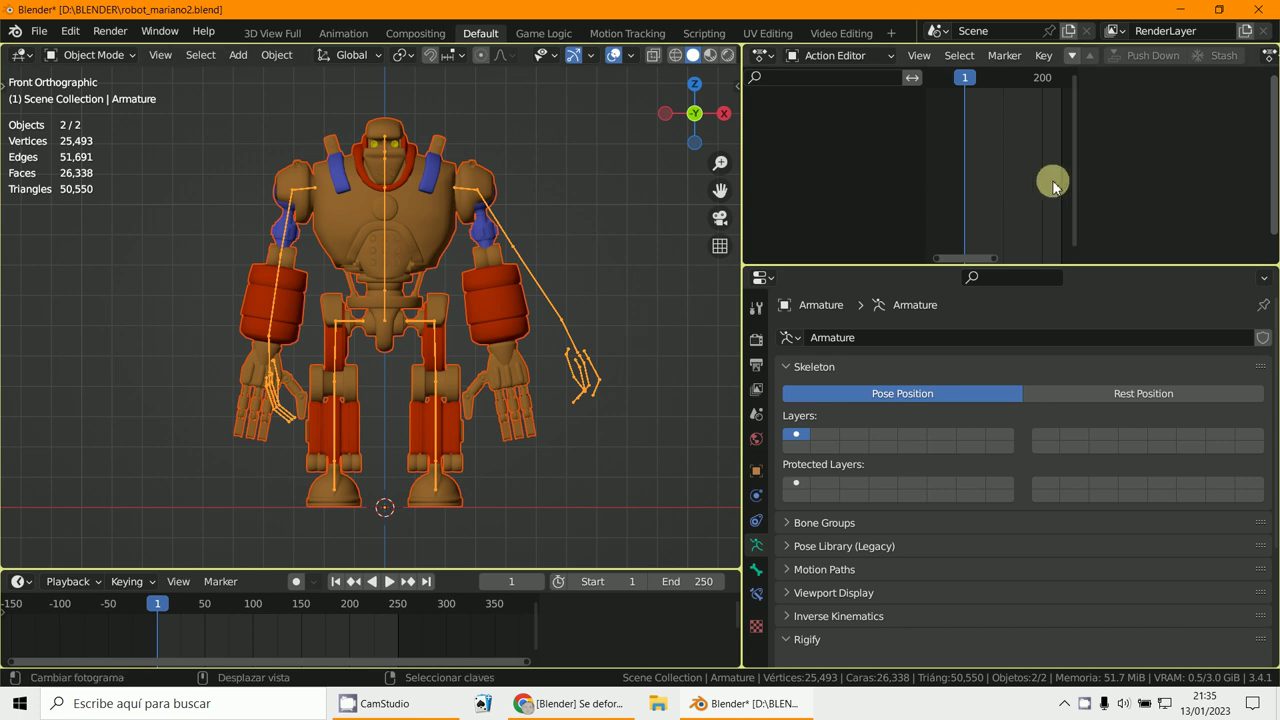
Put the armature in Pose Mode and clear the rotation of all its bones, straightening both arms
scroll(540, 271, up, 3)
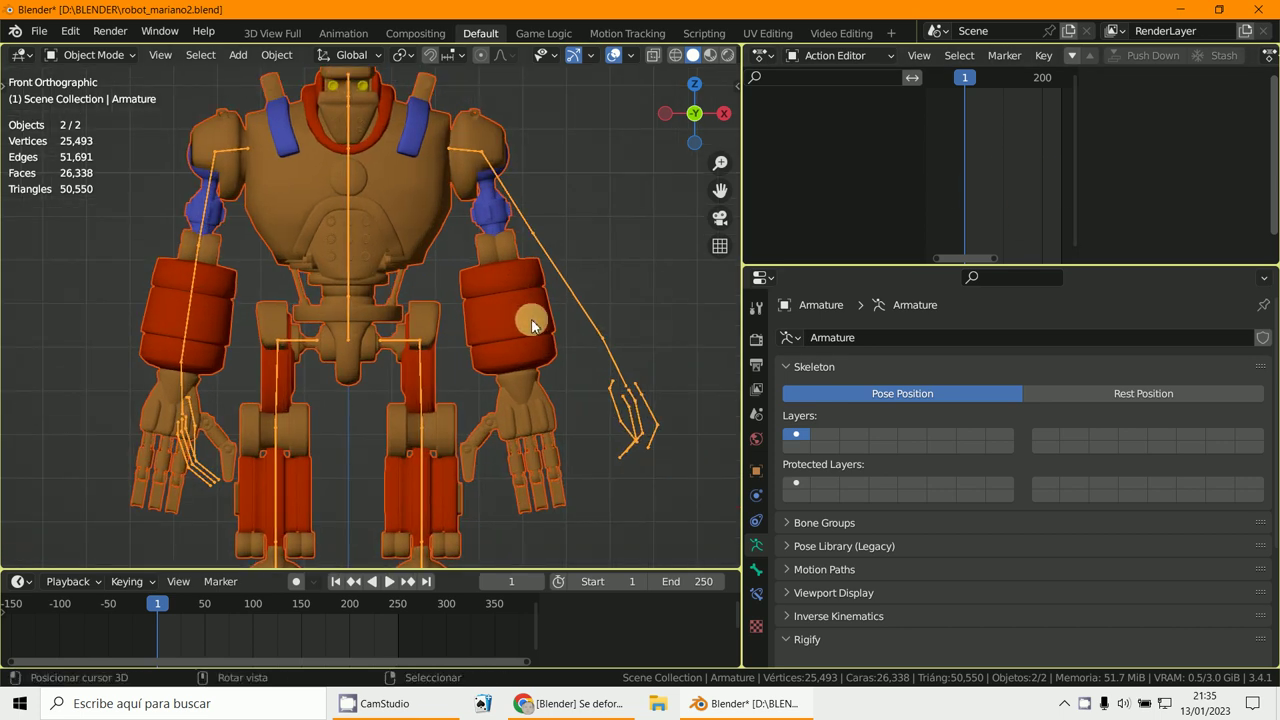
click(86, 55)
click(95, 113)
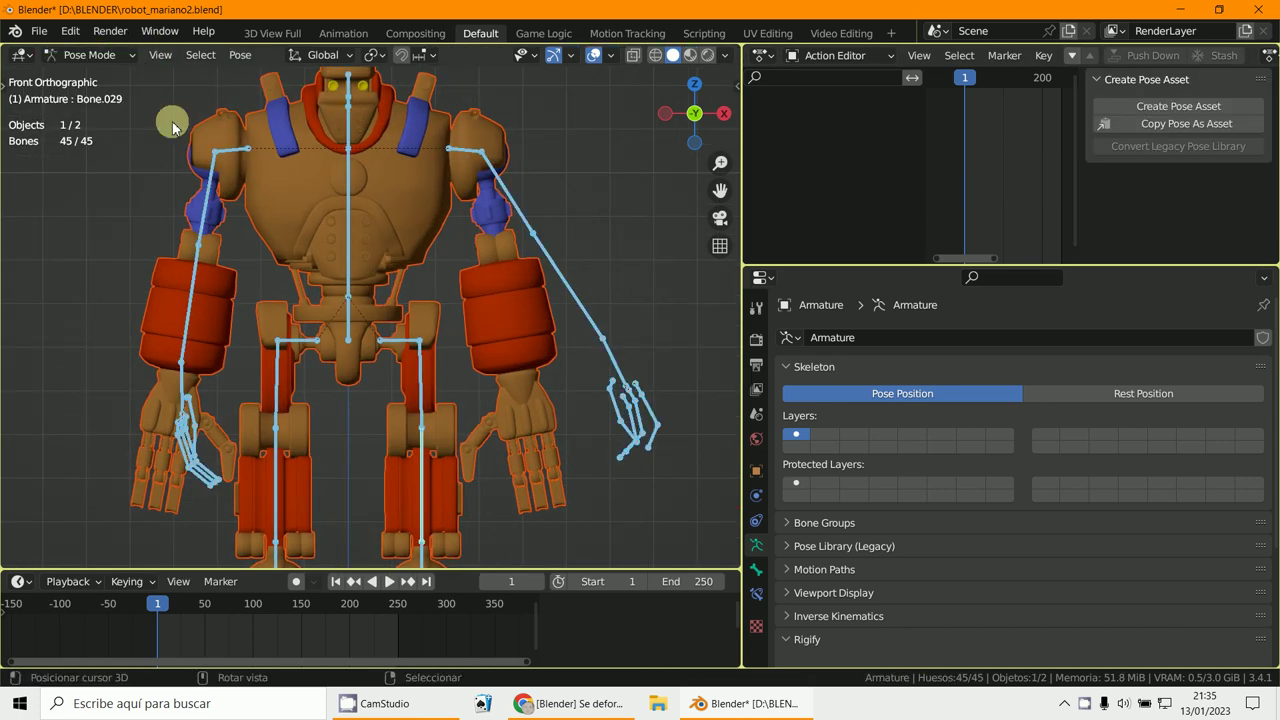
key(alt+r)
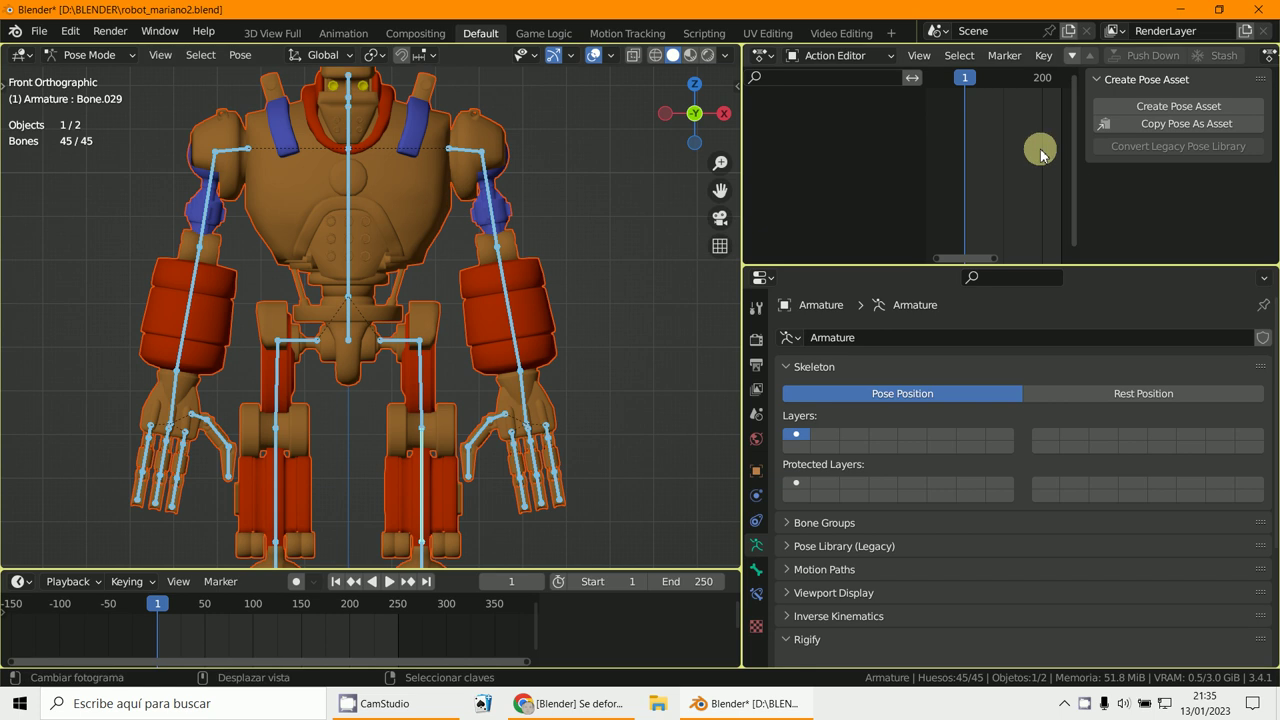
Change the Action Editor area to Nonlinear Animation and delete the Movimiento_1 strip and its NlaTrack from the armature
click(835, 56)
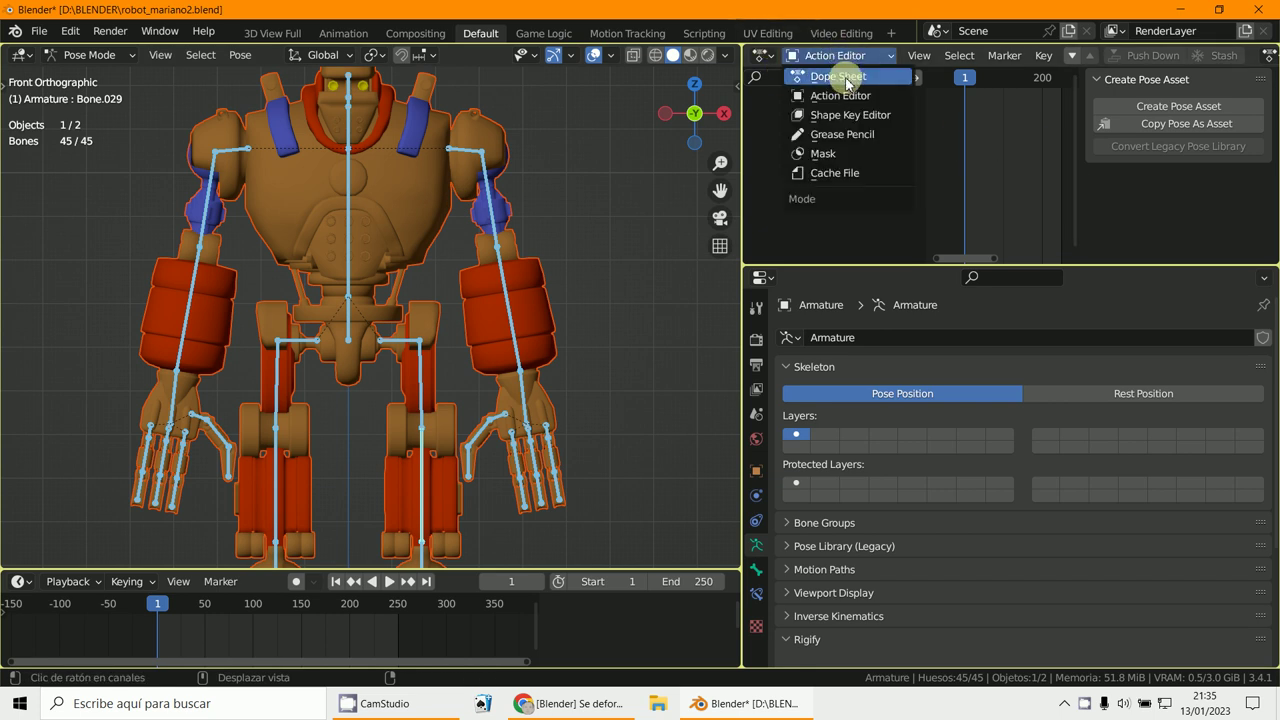
click(762, 55)
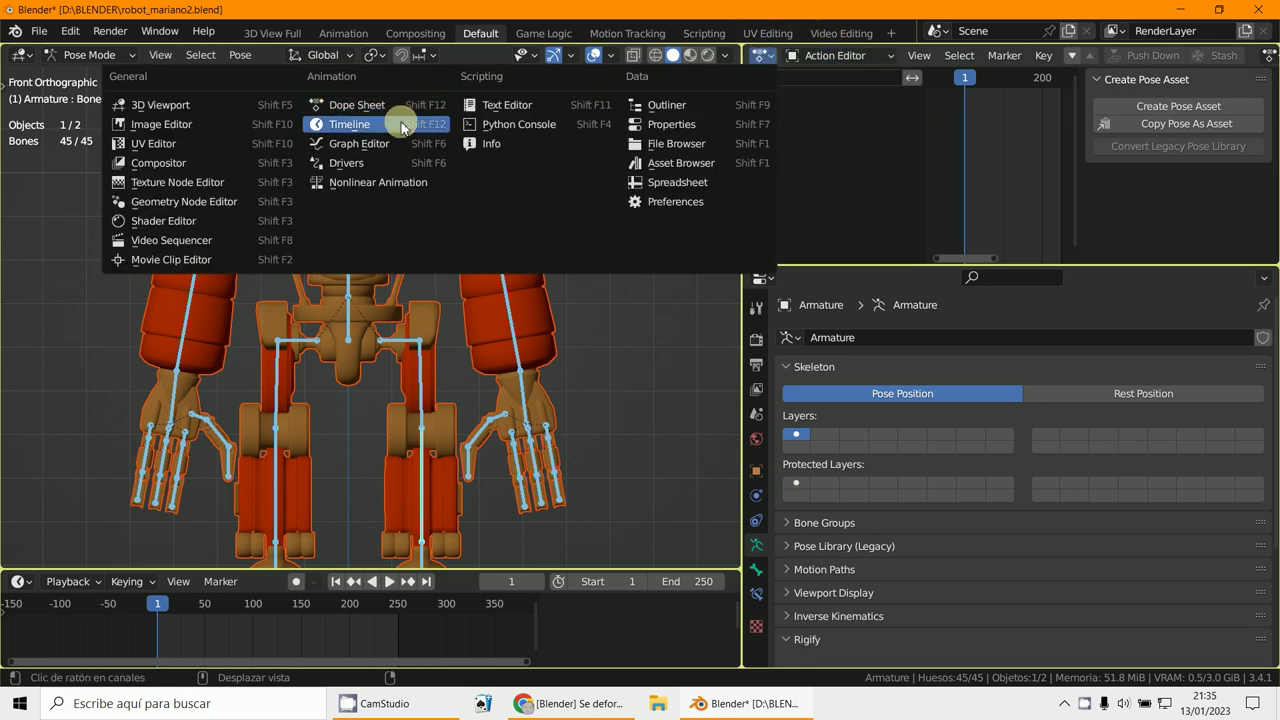
click(380, 182)
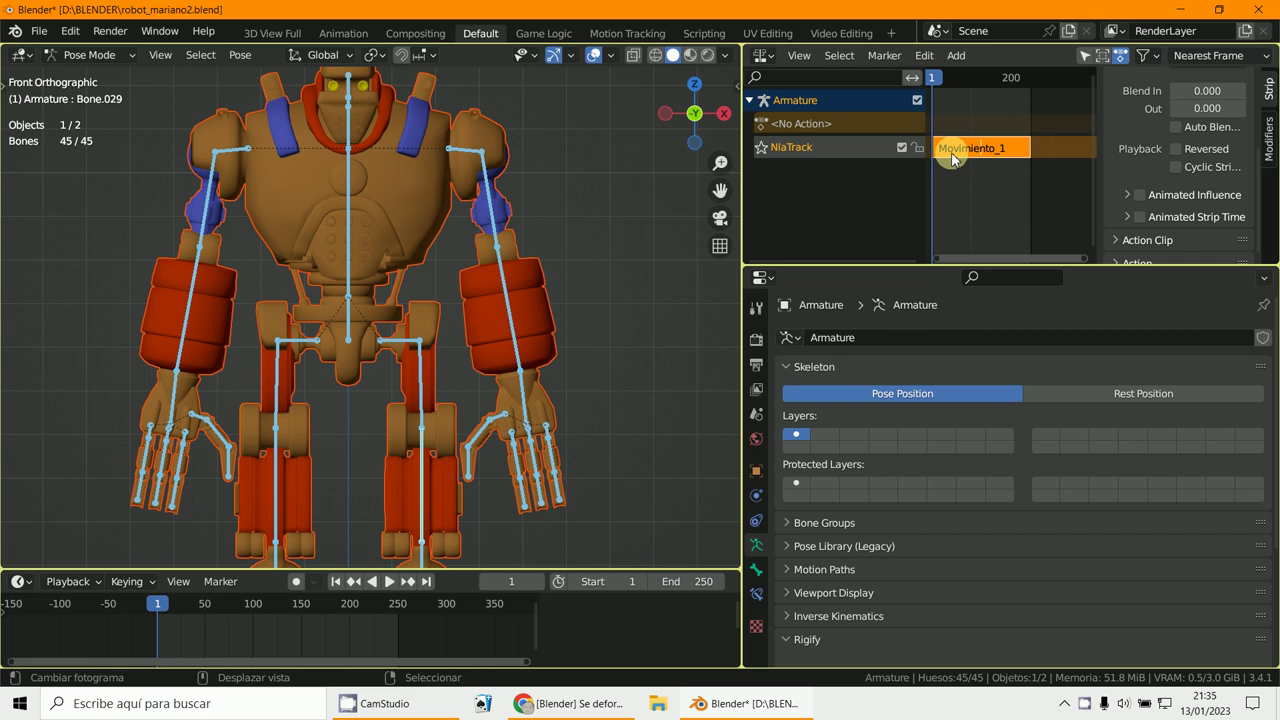
click(839, 55)
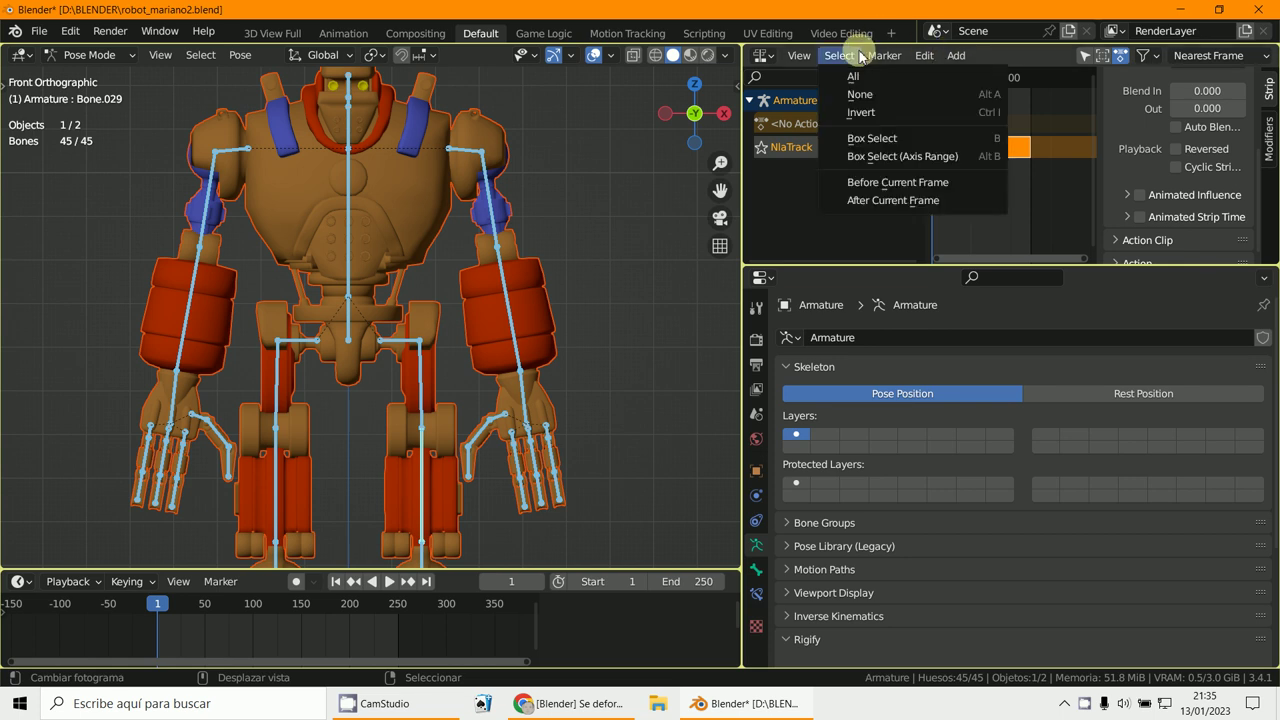
key(ctrl+z)
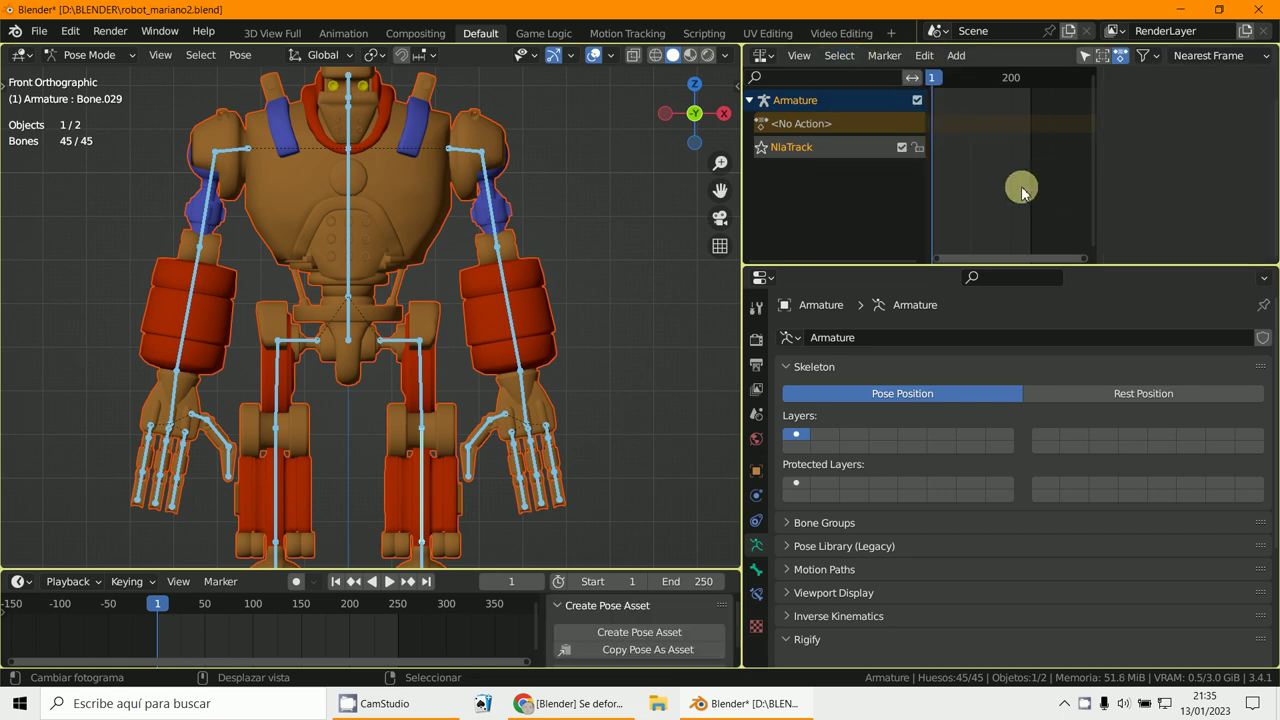
key(ctrl+z)
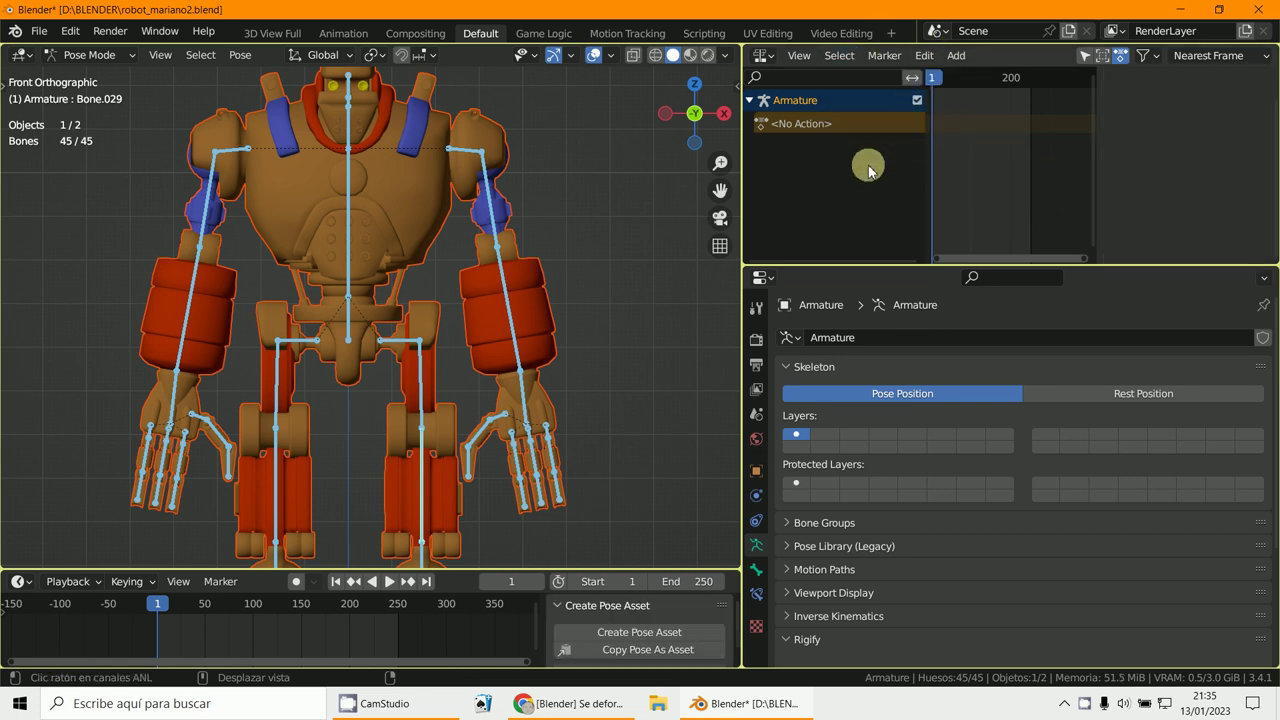
Select the robot mesh with the armature active in Object Mode and parent the mesh to it using Armature Deform With Automatic Weights
key(ctrl+z)
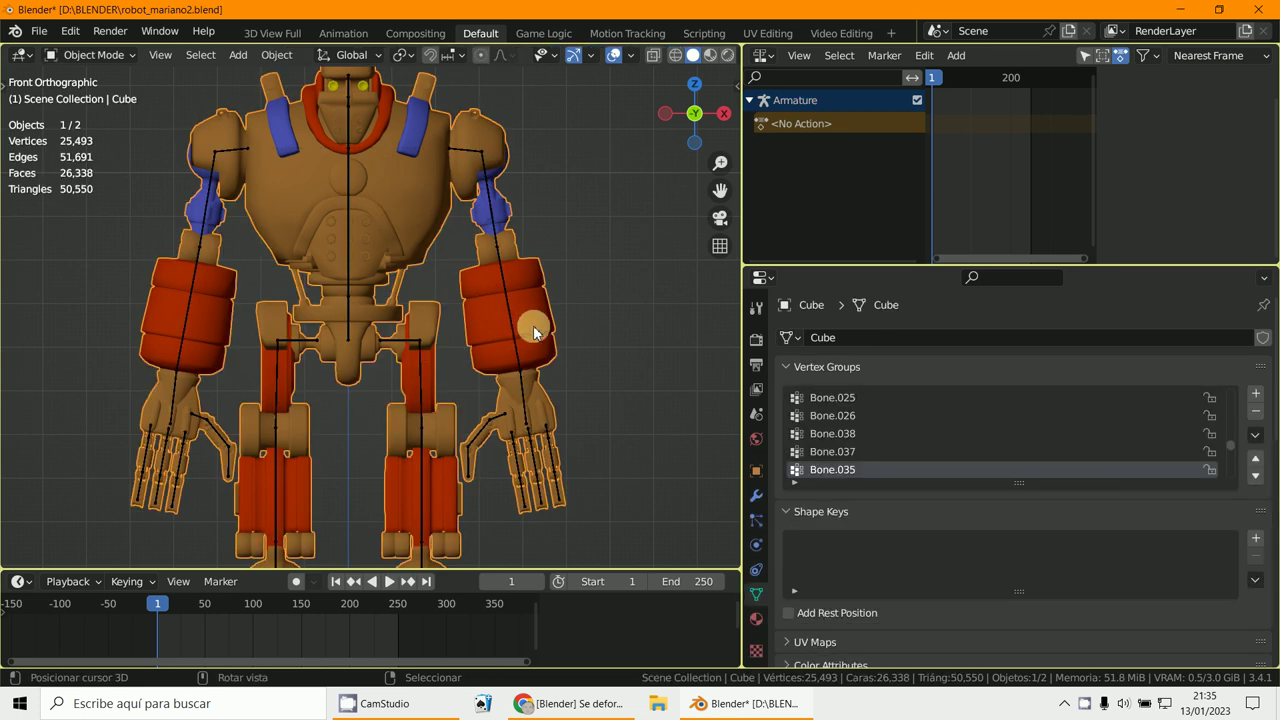
key(ctrl+shift+z)
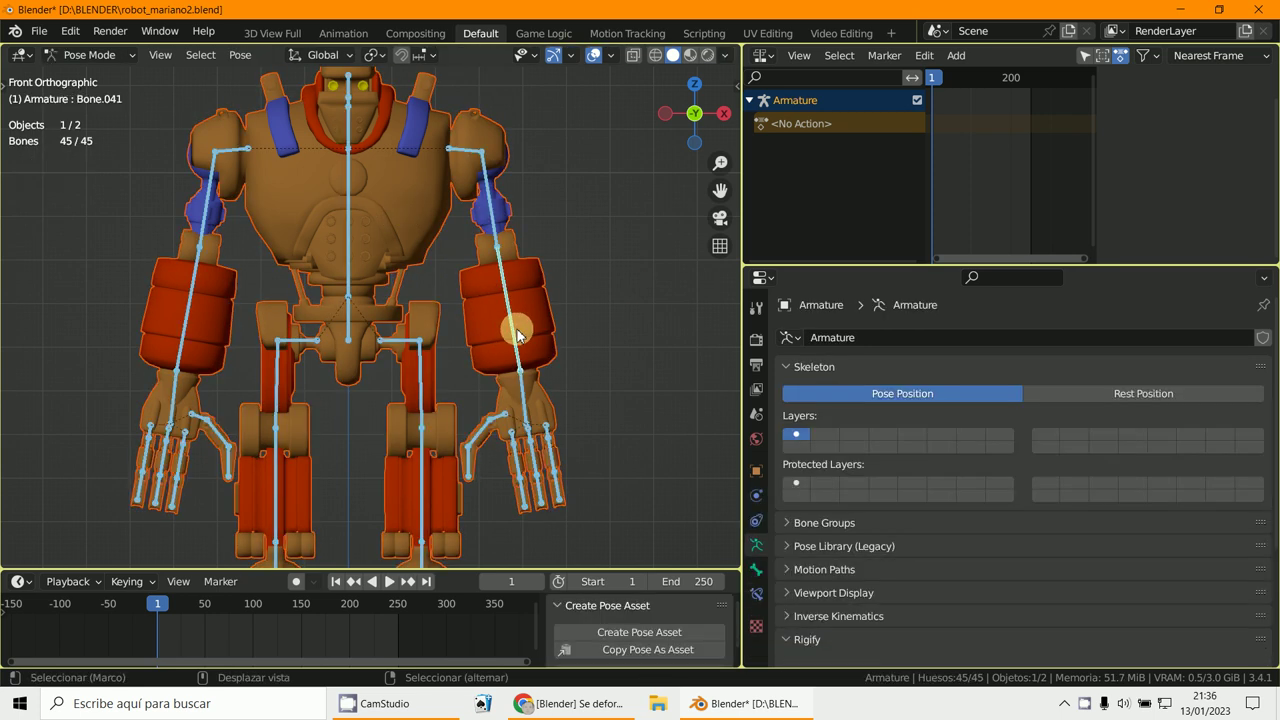
click(90, 55)
click(85, 75)
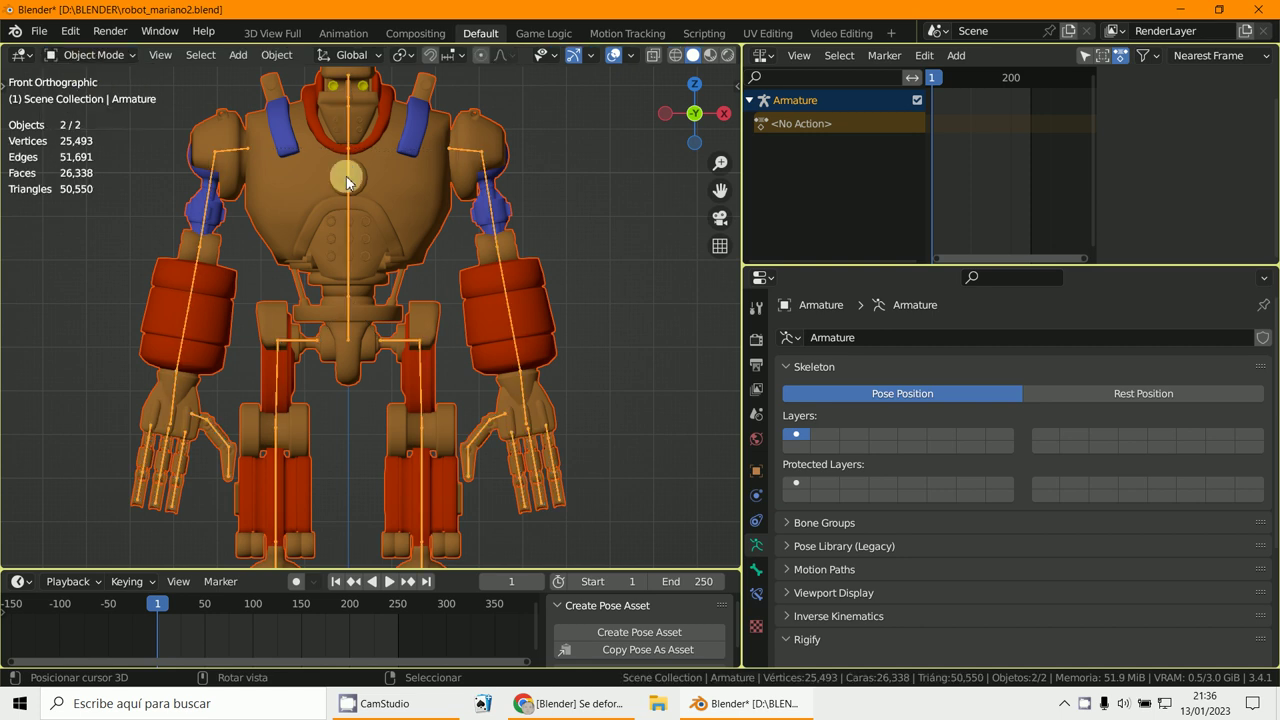
key(ctrl+p)
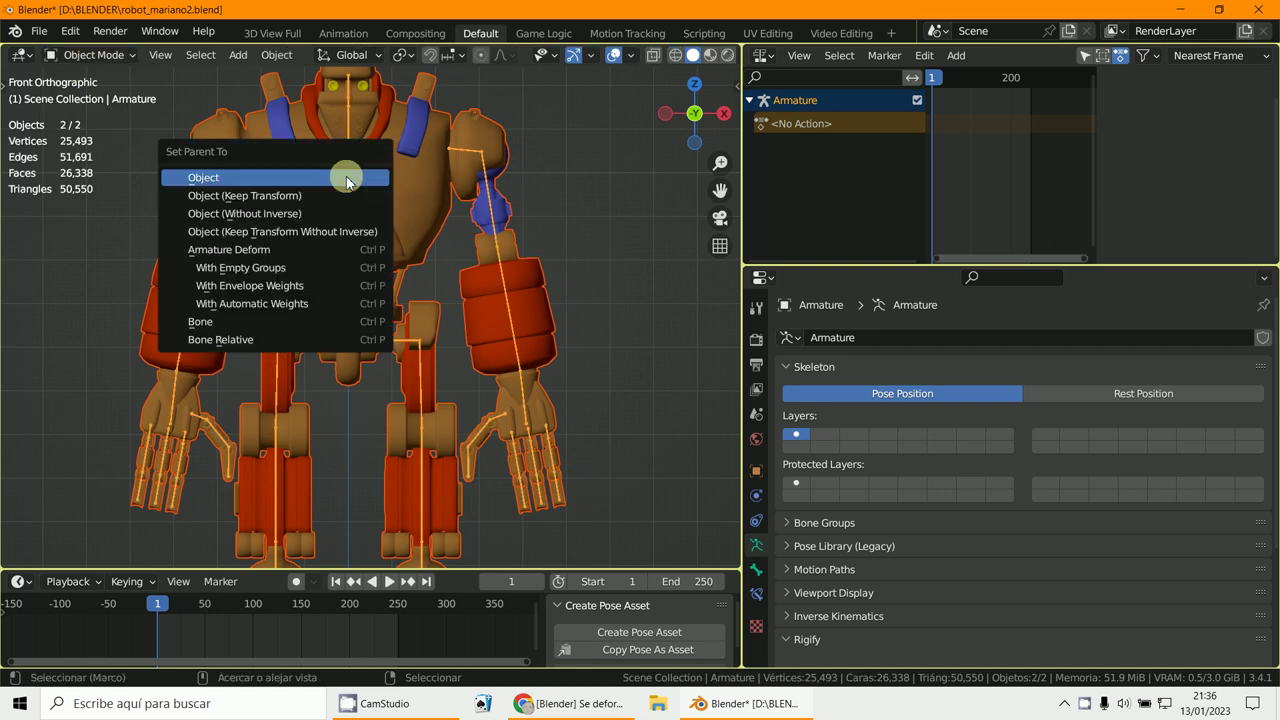
click(285, 304)
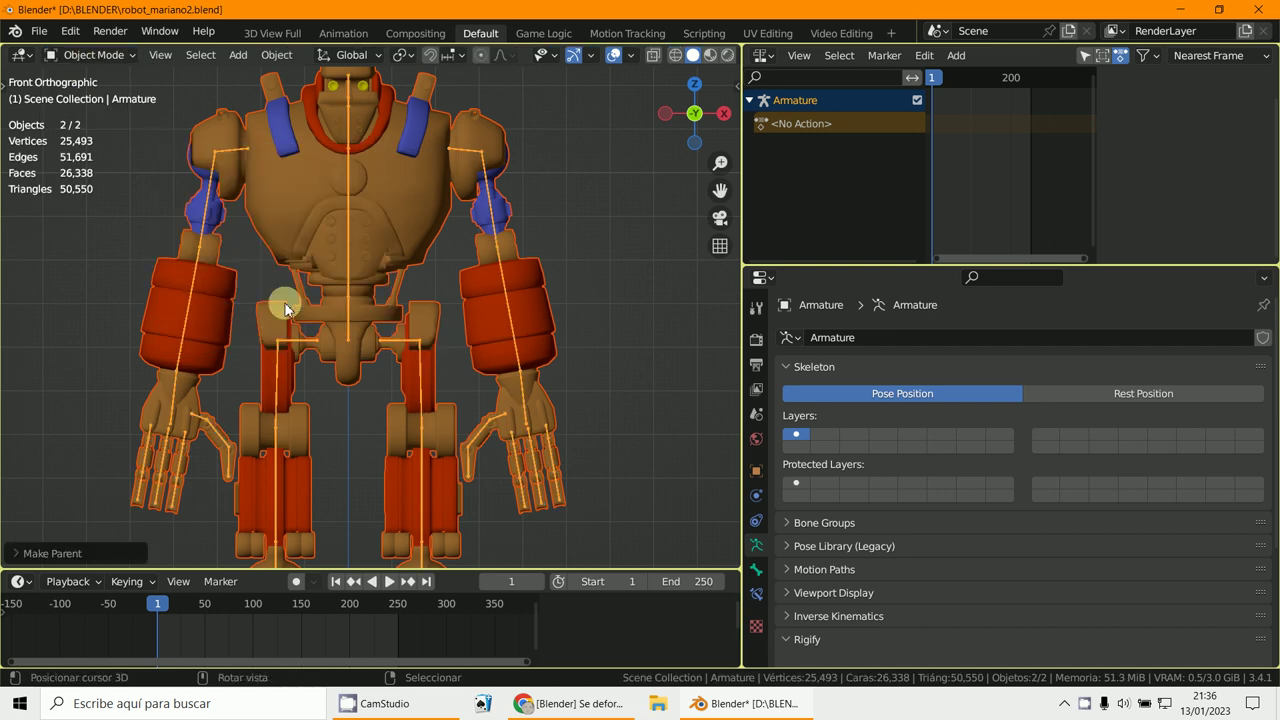
Put the armature in Pose Mode and test the binding by trial-rotating the robot's left upper-arm bone without keeping the rotation
scroll(285, 303, down, 2)
click(90, 55)
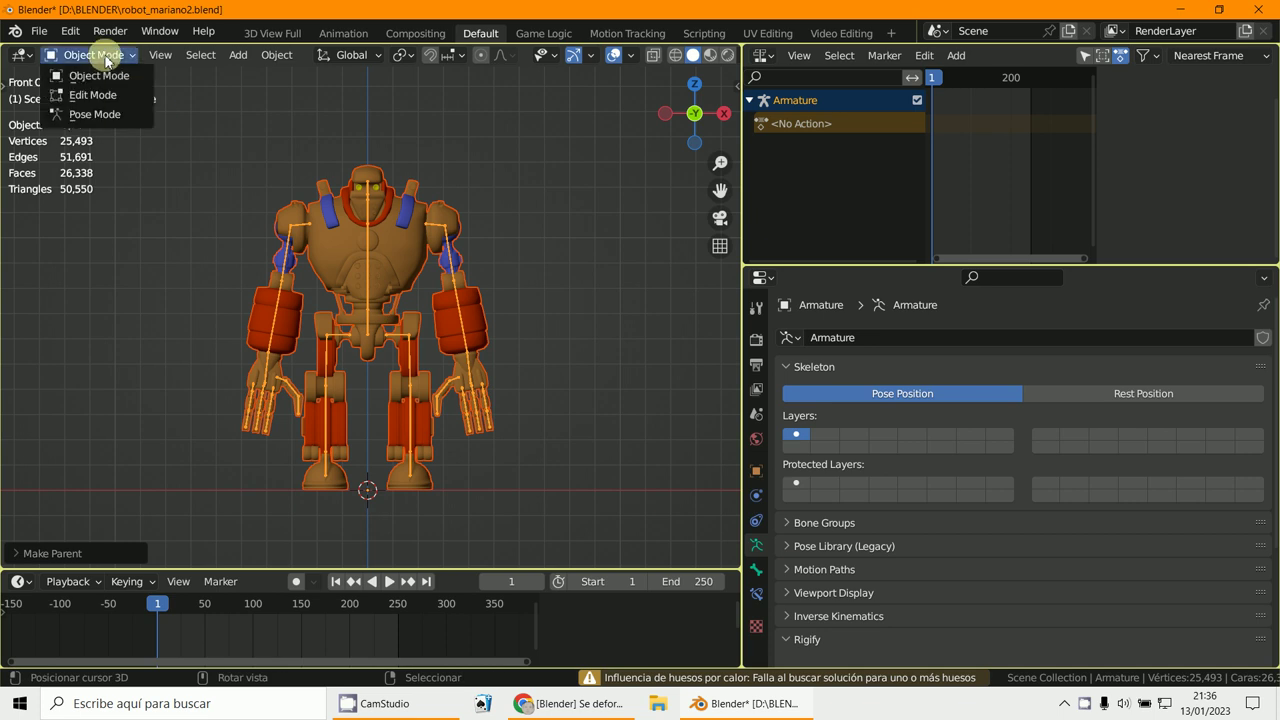
click(107, 116)
click(451, 262)
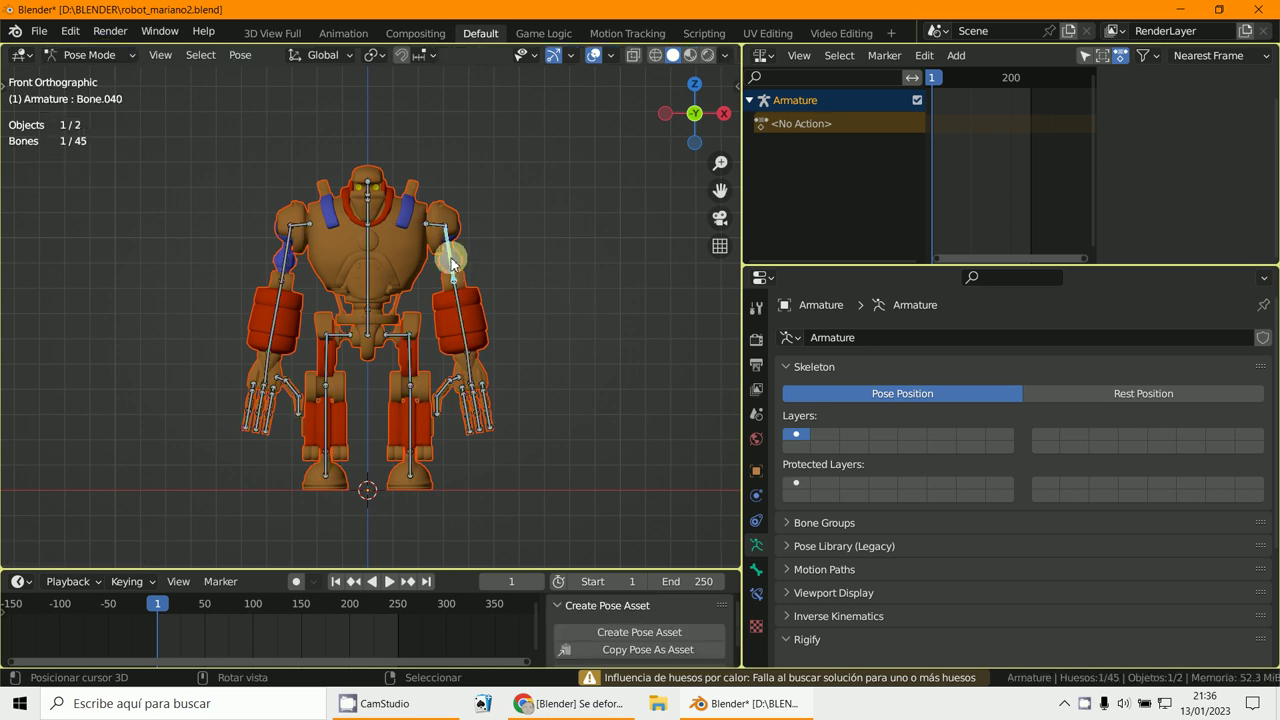
key(r)
key(Escape)
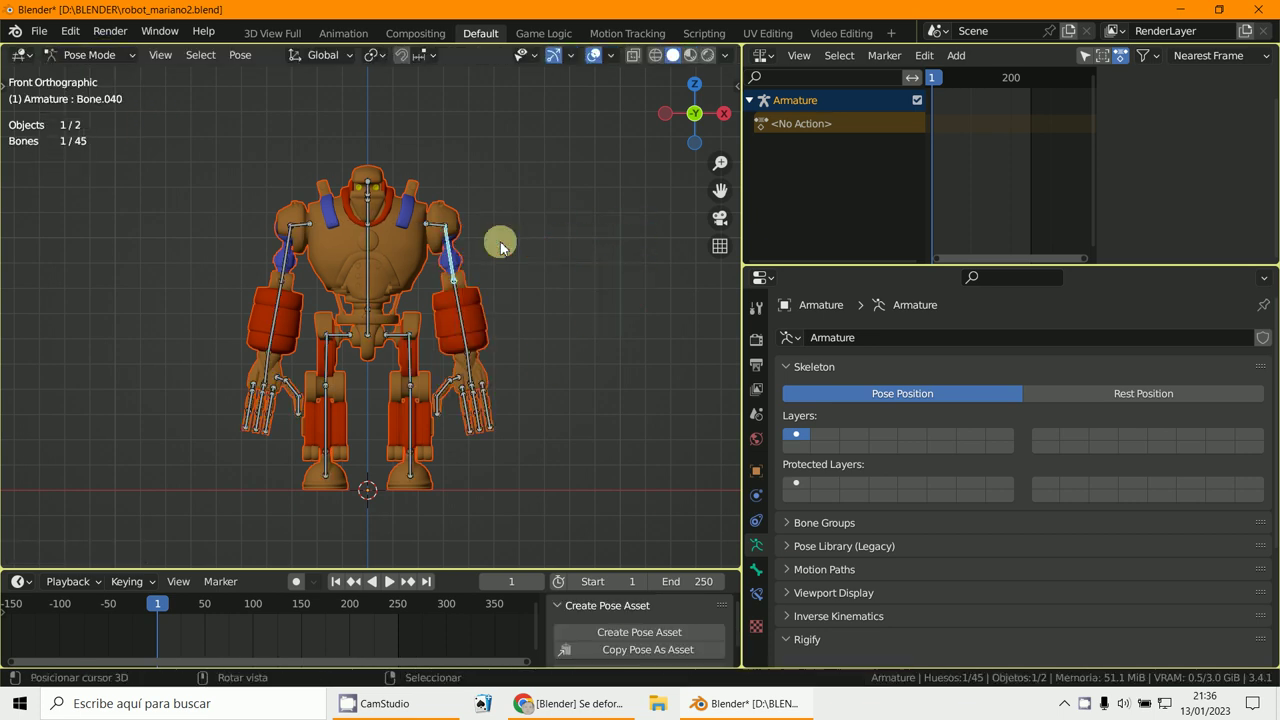
Test the leg deformation by trial-rotating the robot's left thigh bone, discard the rotation, and view the whole robot in perspective
click(410, 351)
click(410, 362)
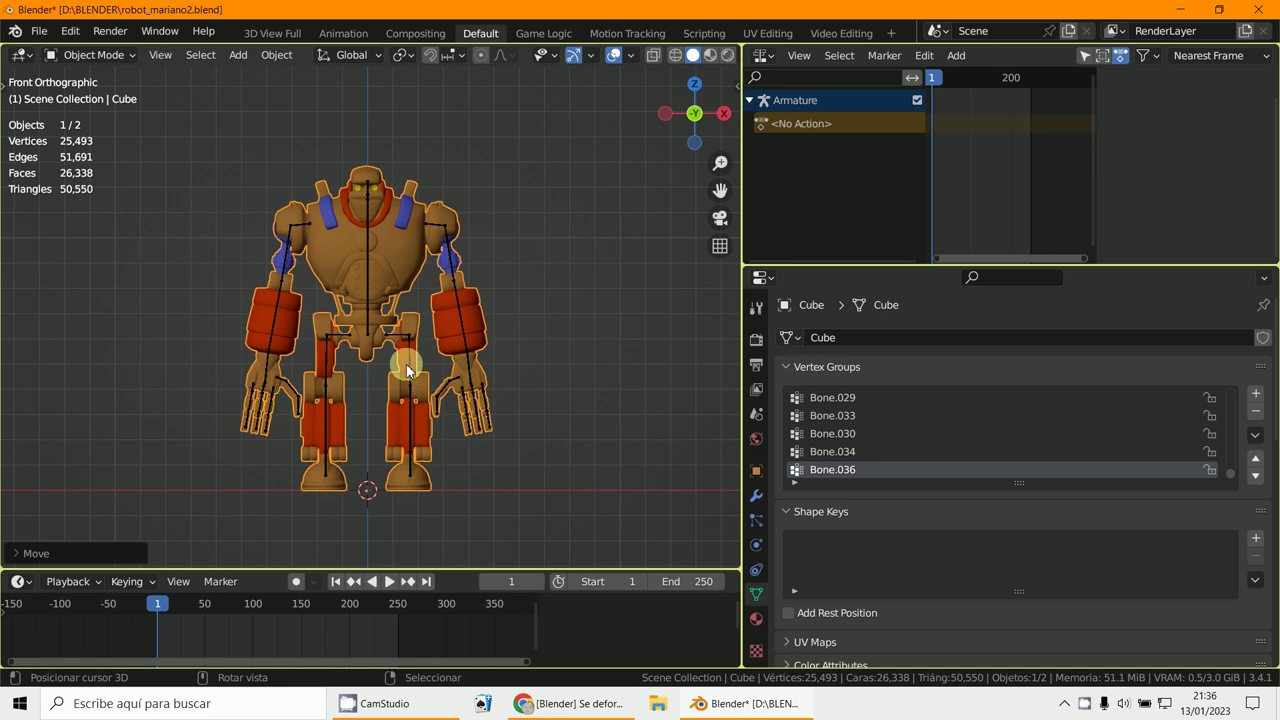
click(406, 373)
key(r)
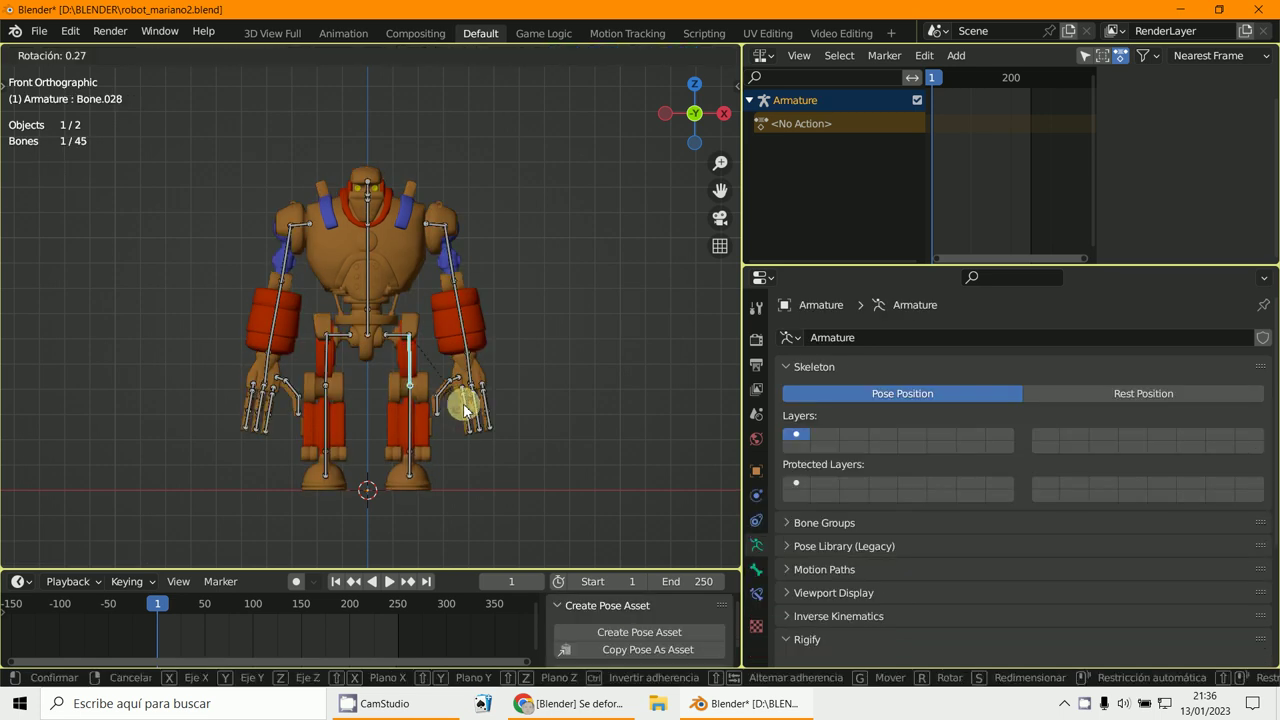
key(Escape)
middle_drag(511, 413, 503, 455)
scroll(457, 309, down, 3)
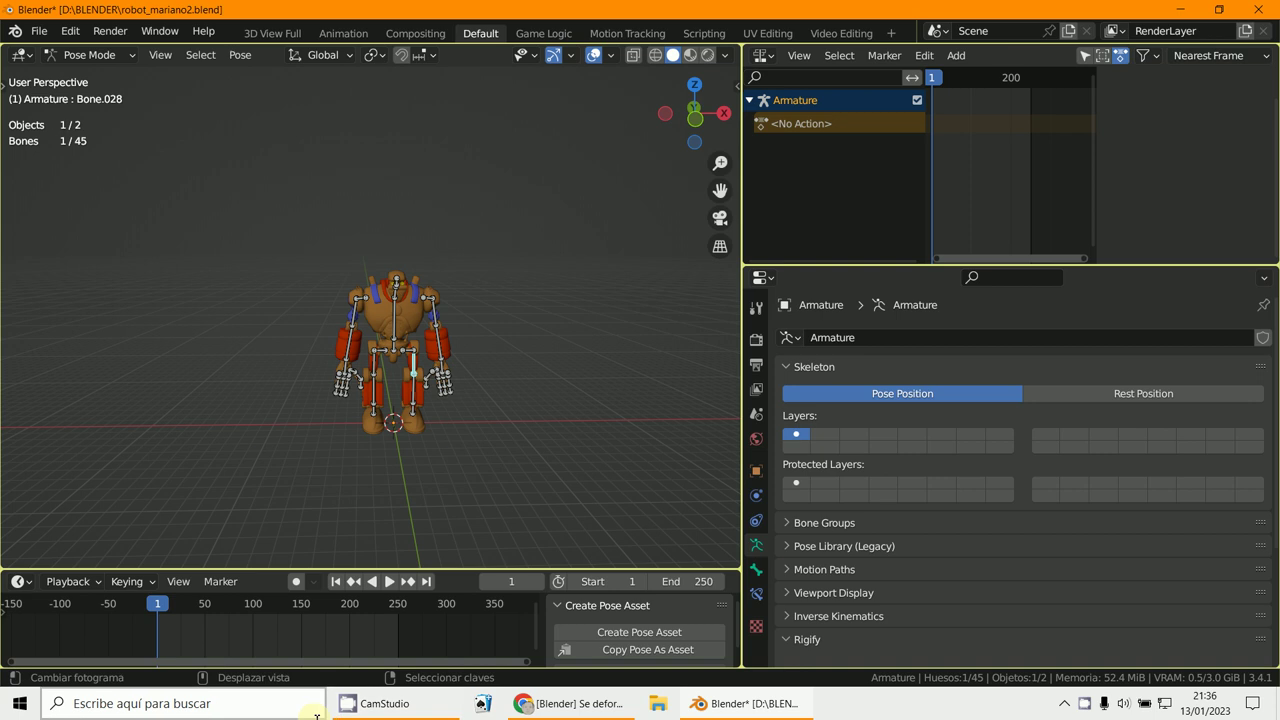